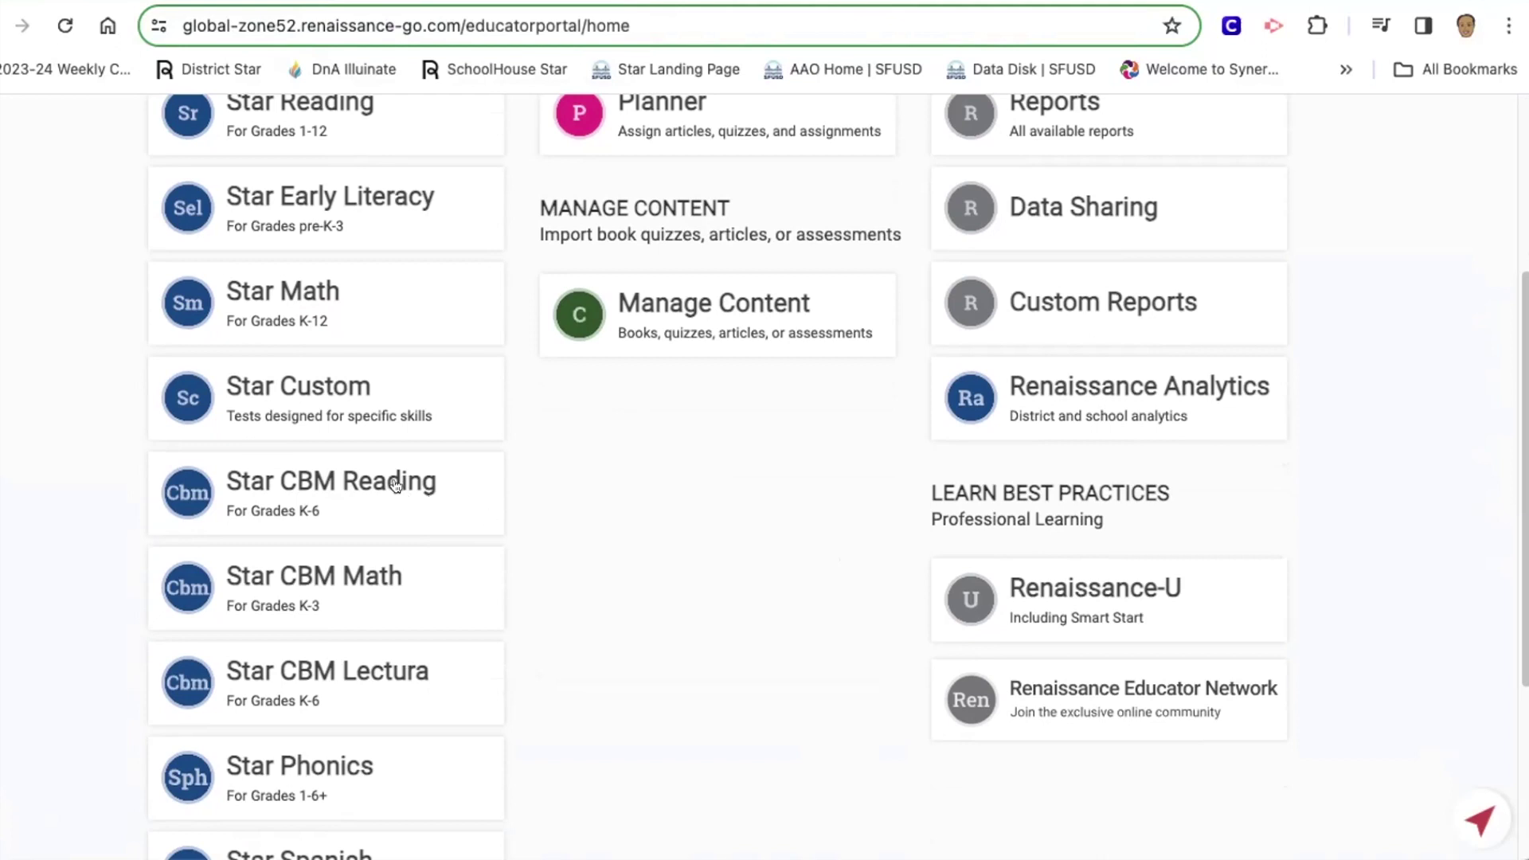
- Open the Star CBM Reading record book and switch the class to Grade 1
click(398, 482)
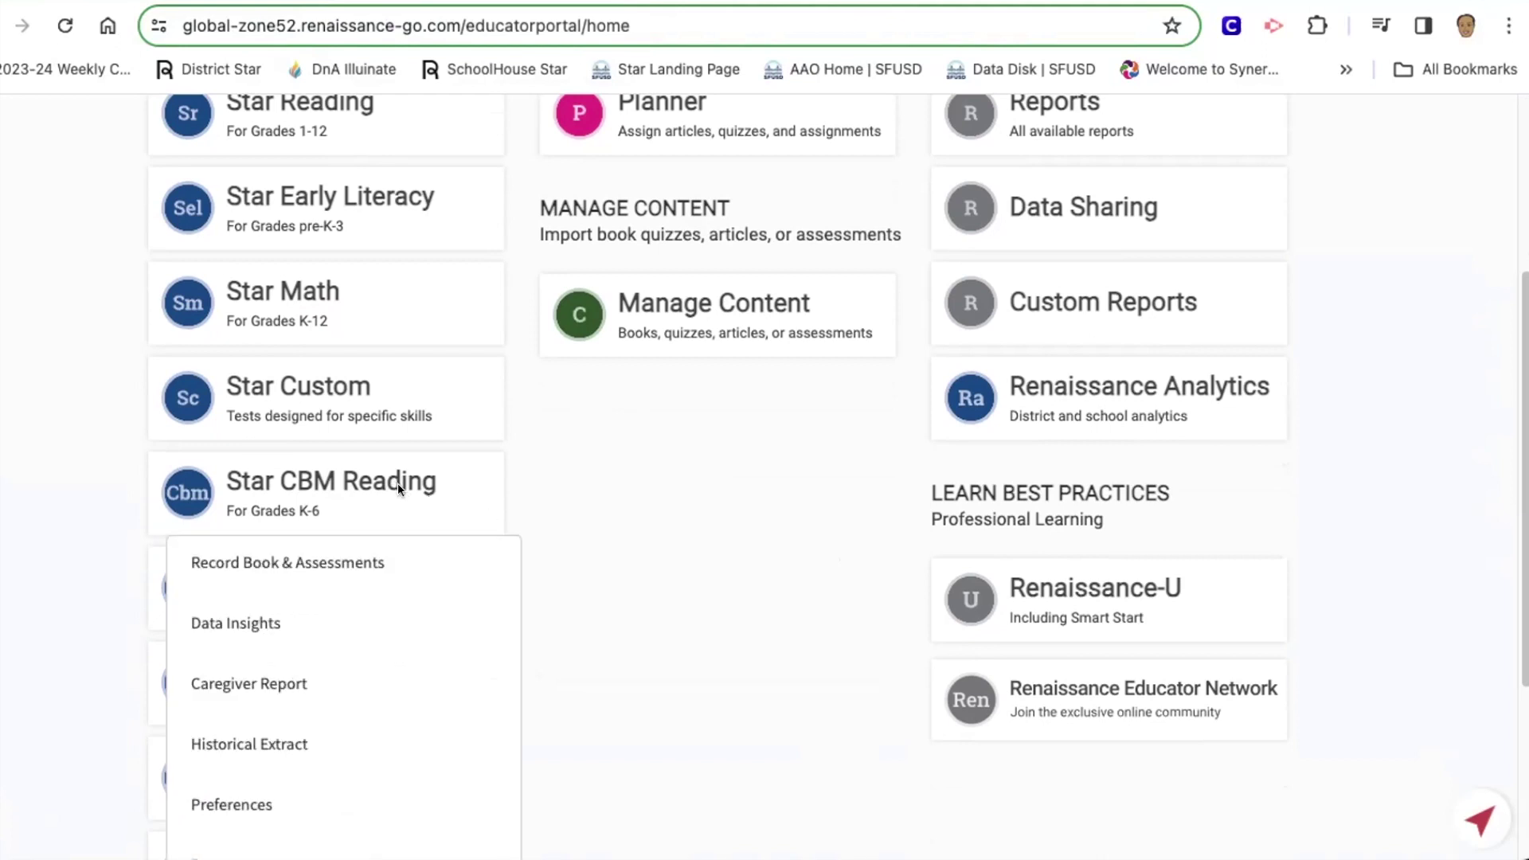
click(275, 562)
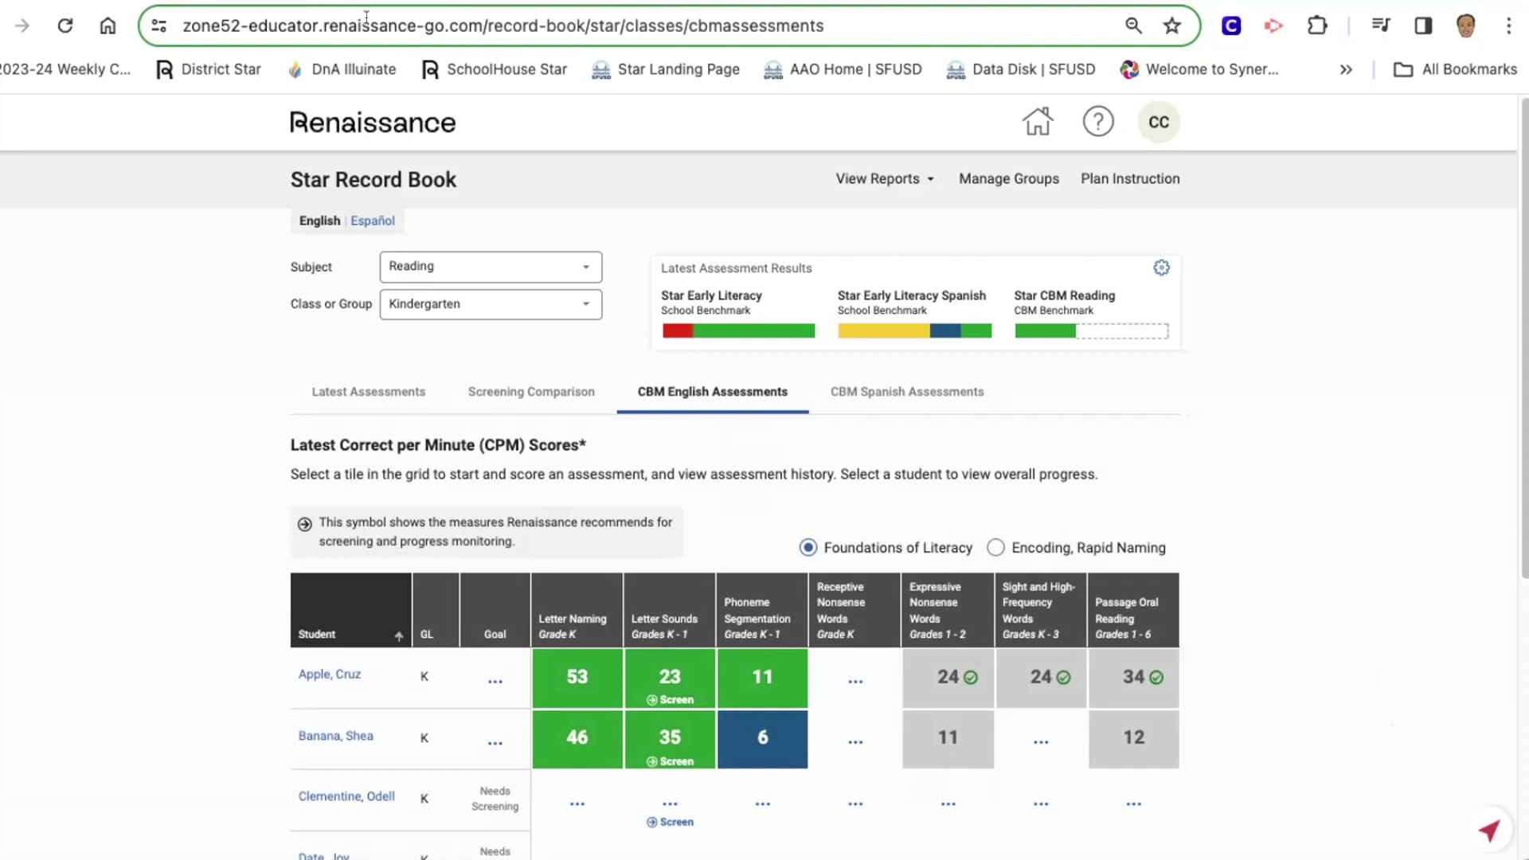
click(451, 309)
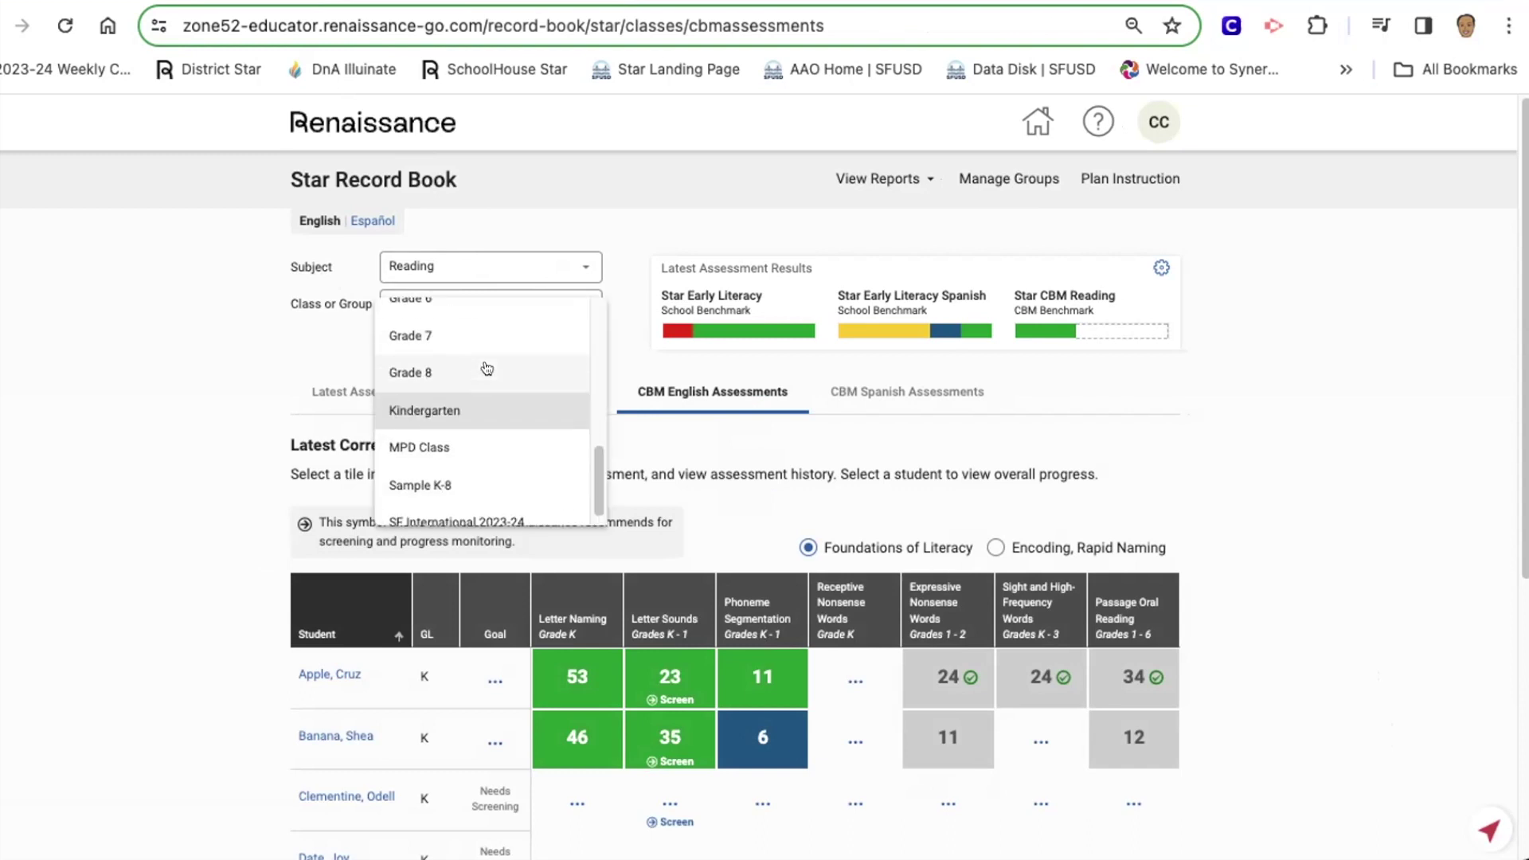
scroll(487, 367, up, 5)
click(482, 354)
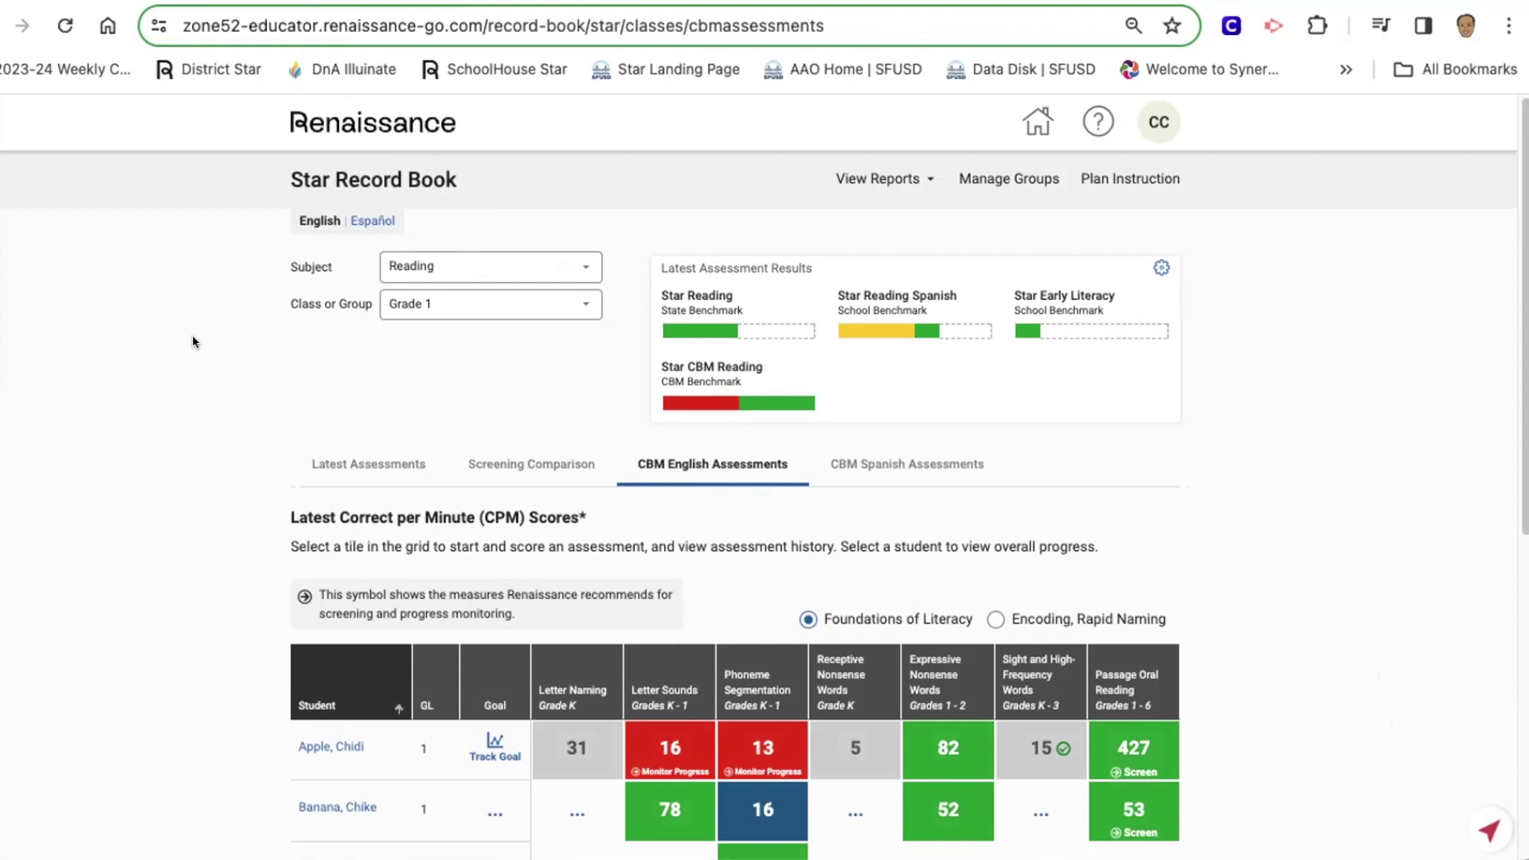
- From the Grade 1 latest assessments, open the Nearpod instruction planning for group skill recommendations
click(354, 466)
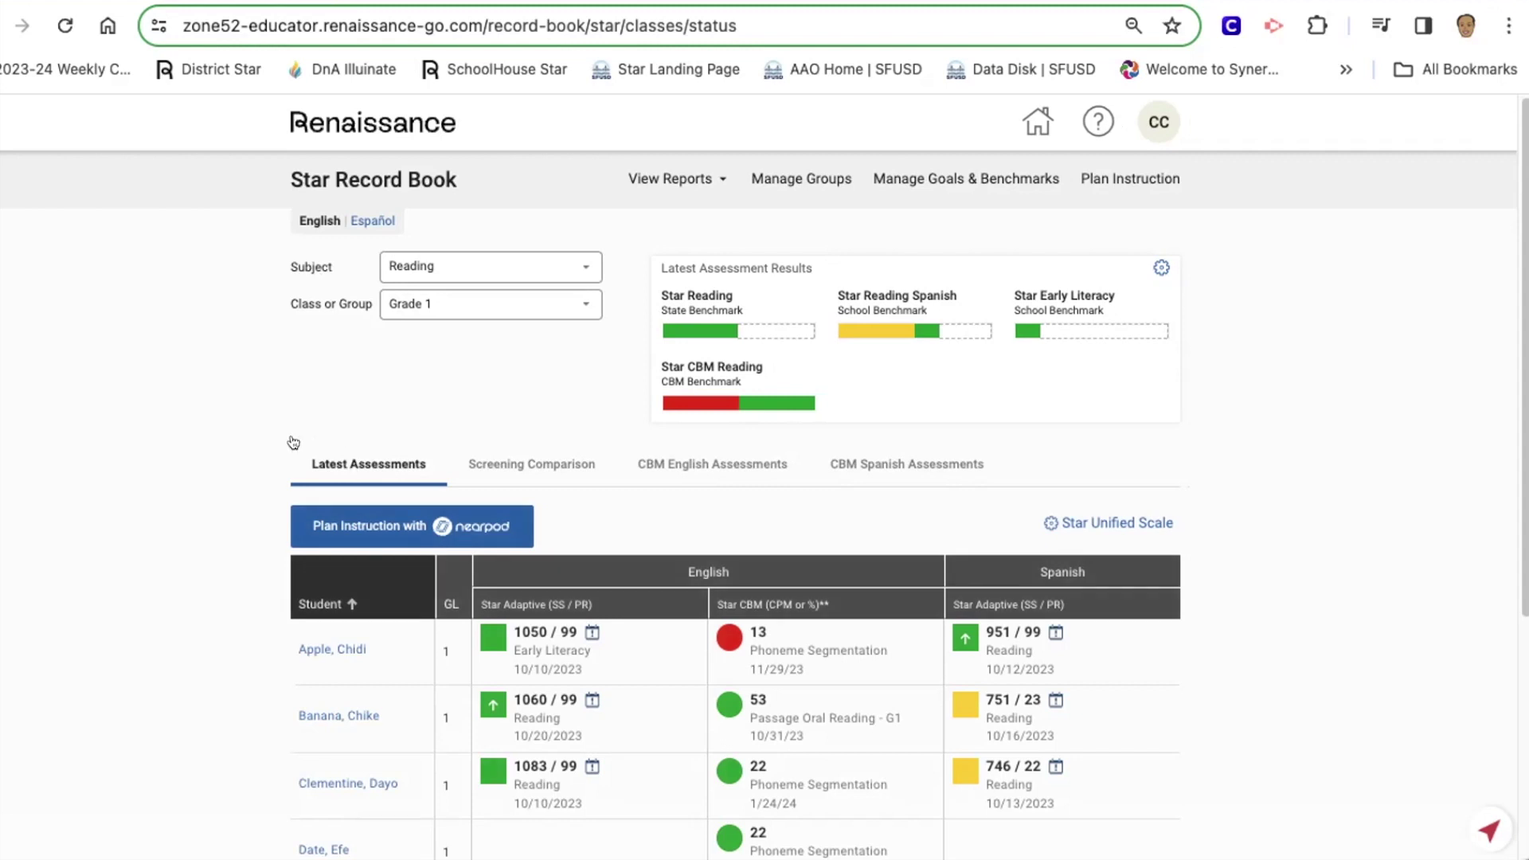
click(458, 530)
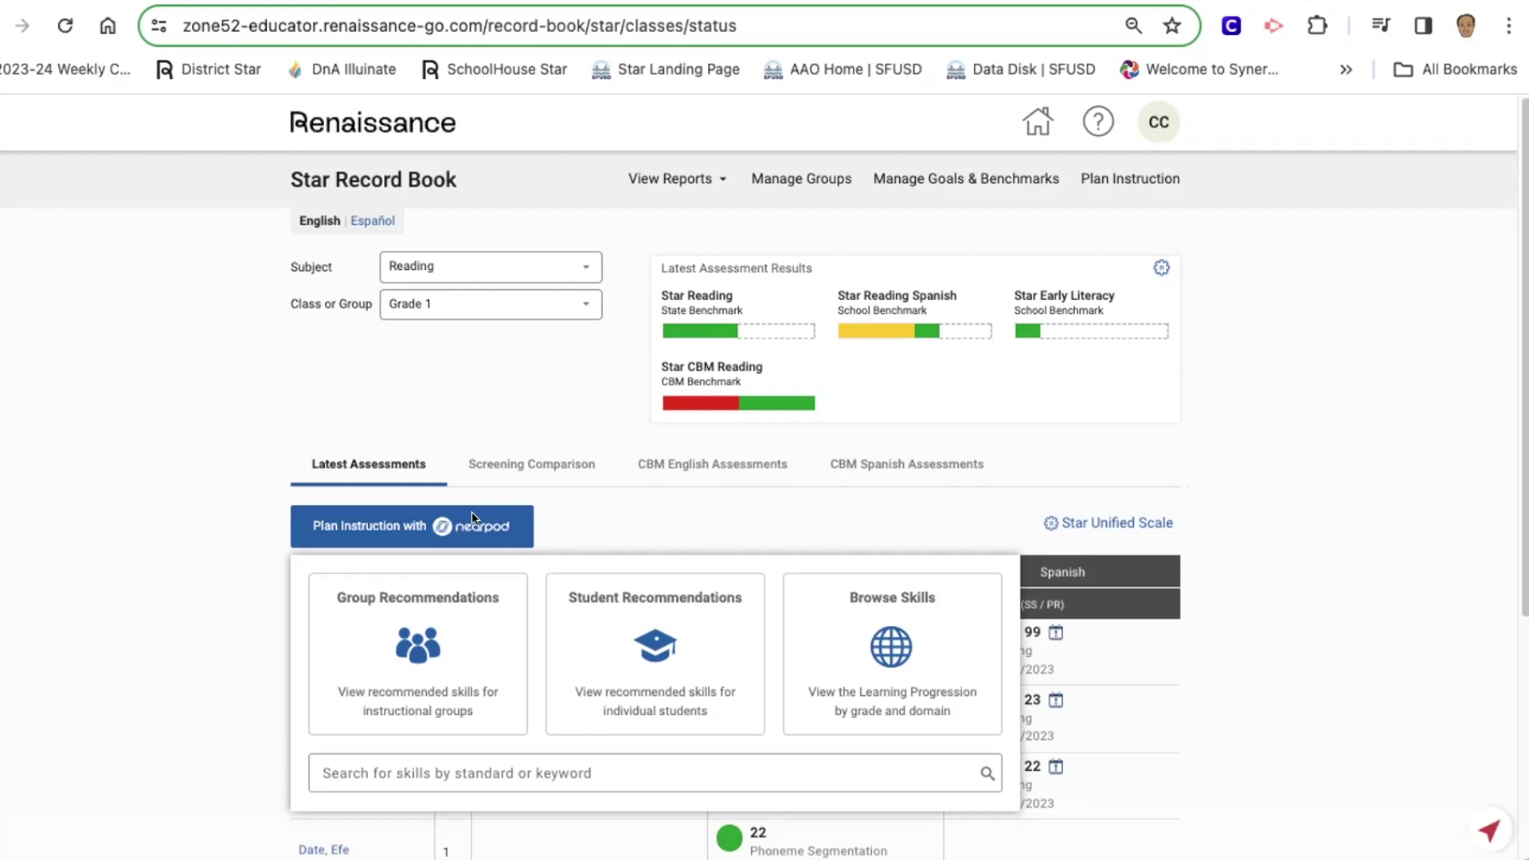
click(434, 635)
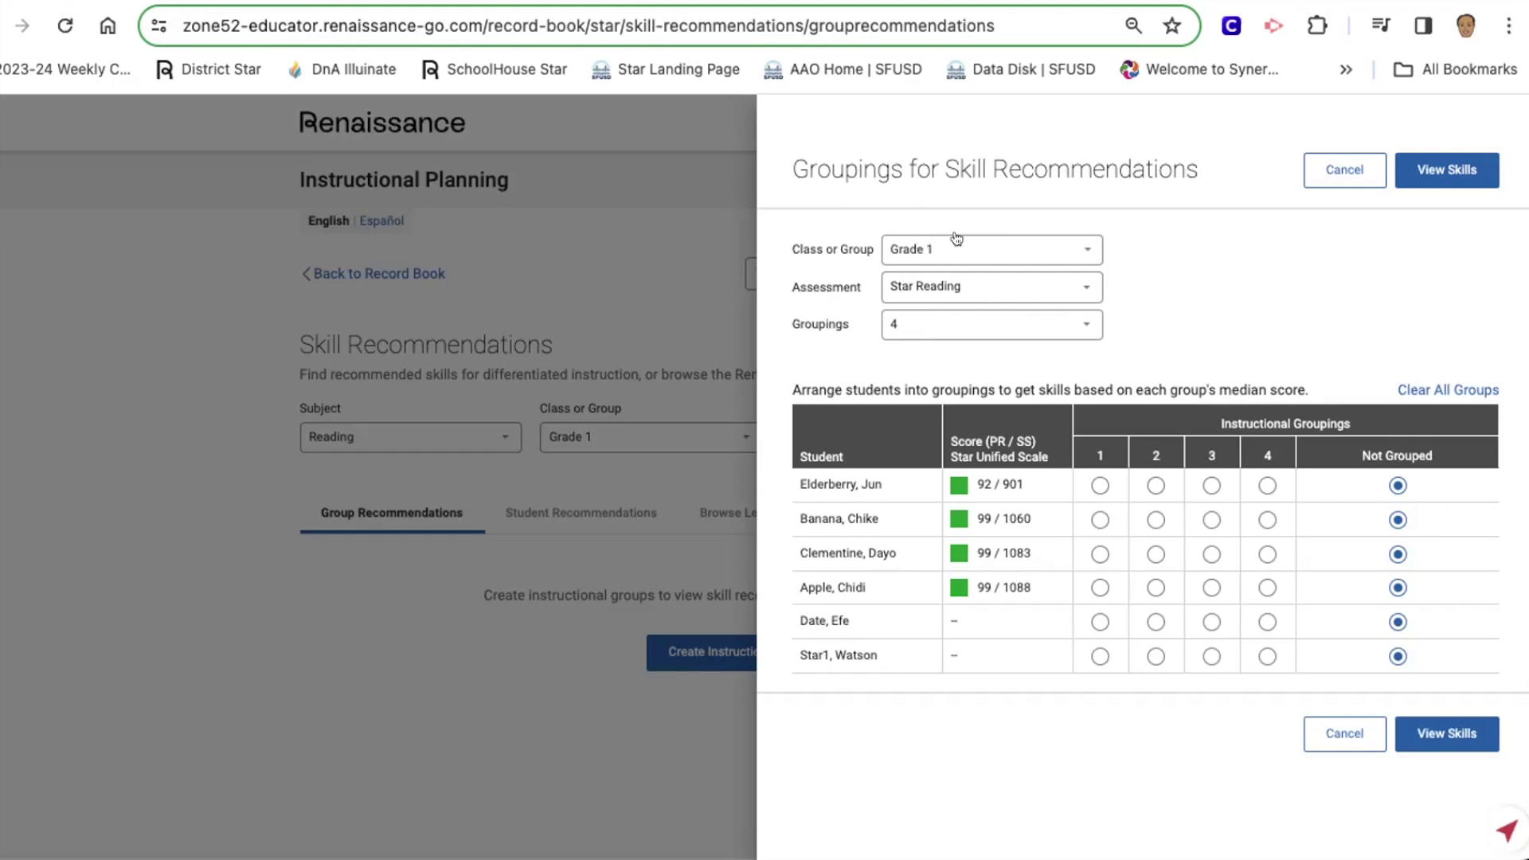
- Set the assessment used for the skill recommendation groupings to Star CBM Reading
click(1016, 283)
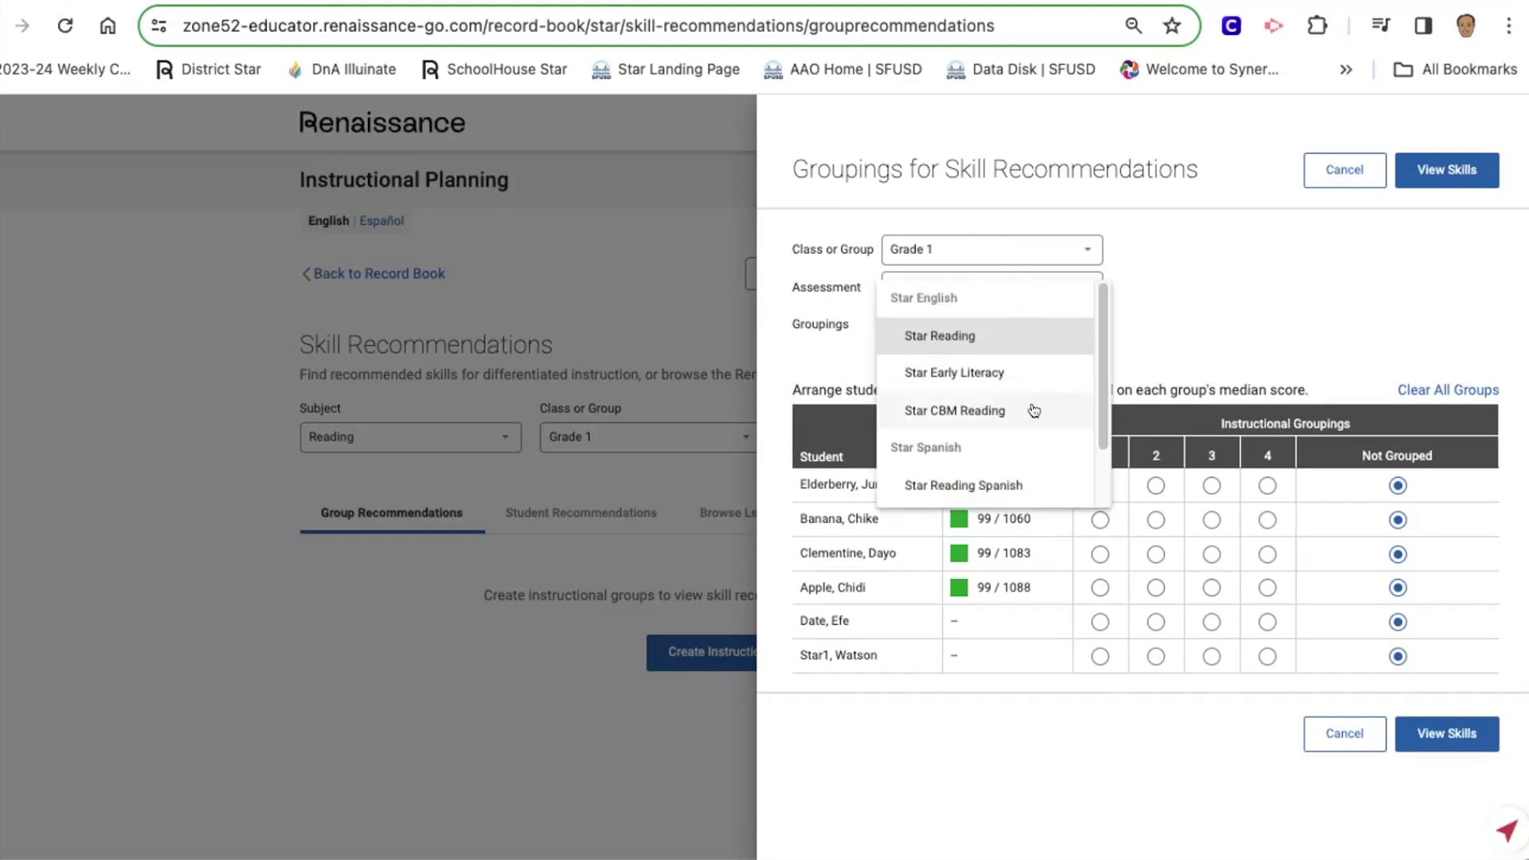
scroll(1037, 410, down, 3)
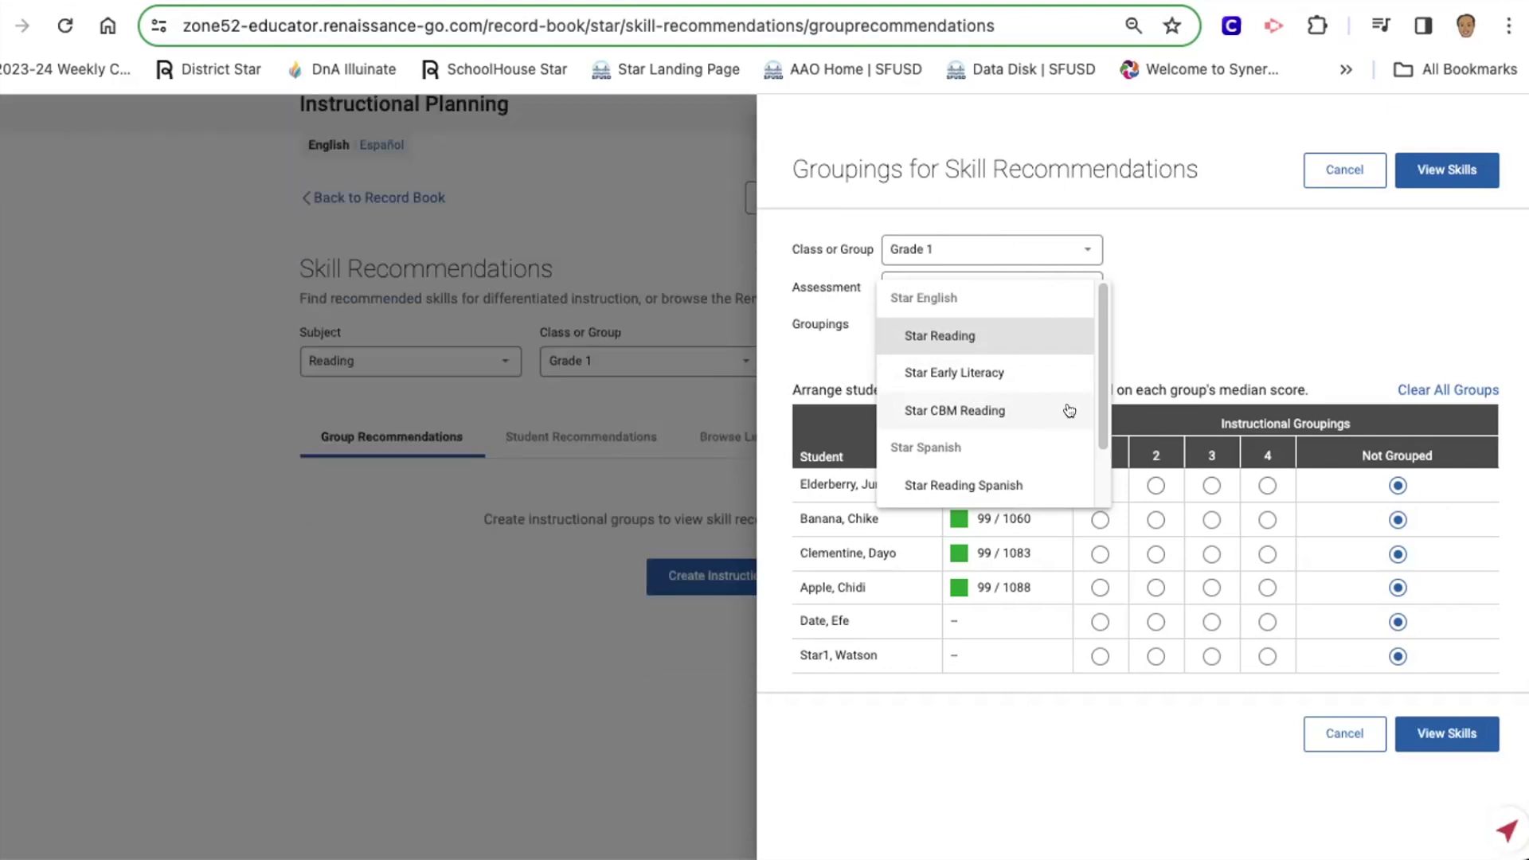
scroll(1078, 476, down, 1)
scroll(1077, 475, down, 2)
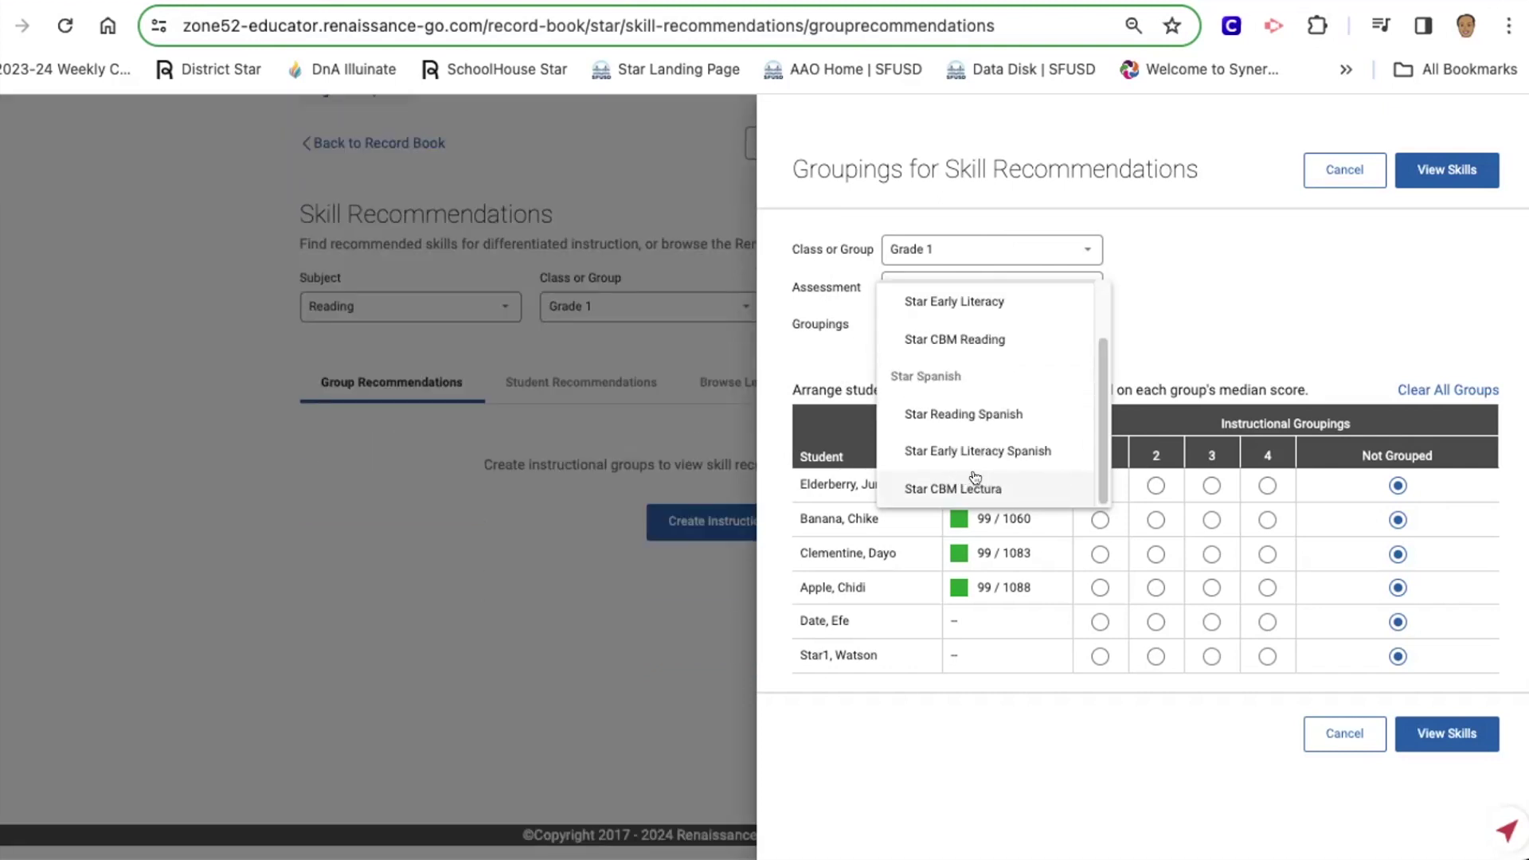
scroll(1059, 334, up, 2)
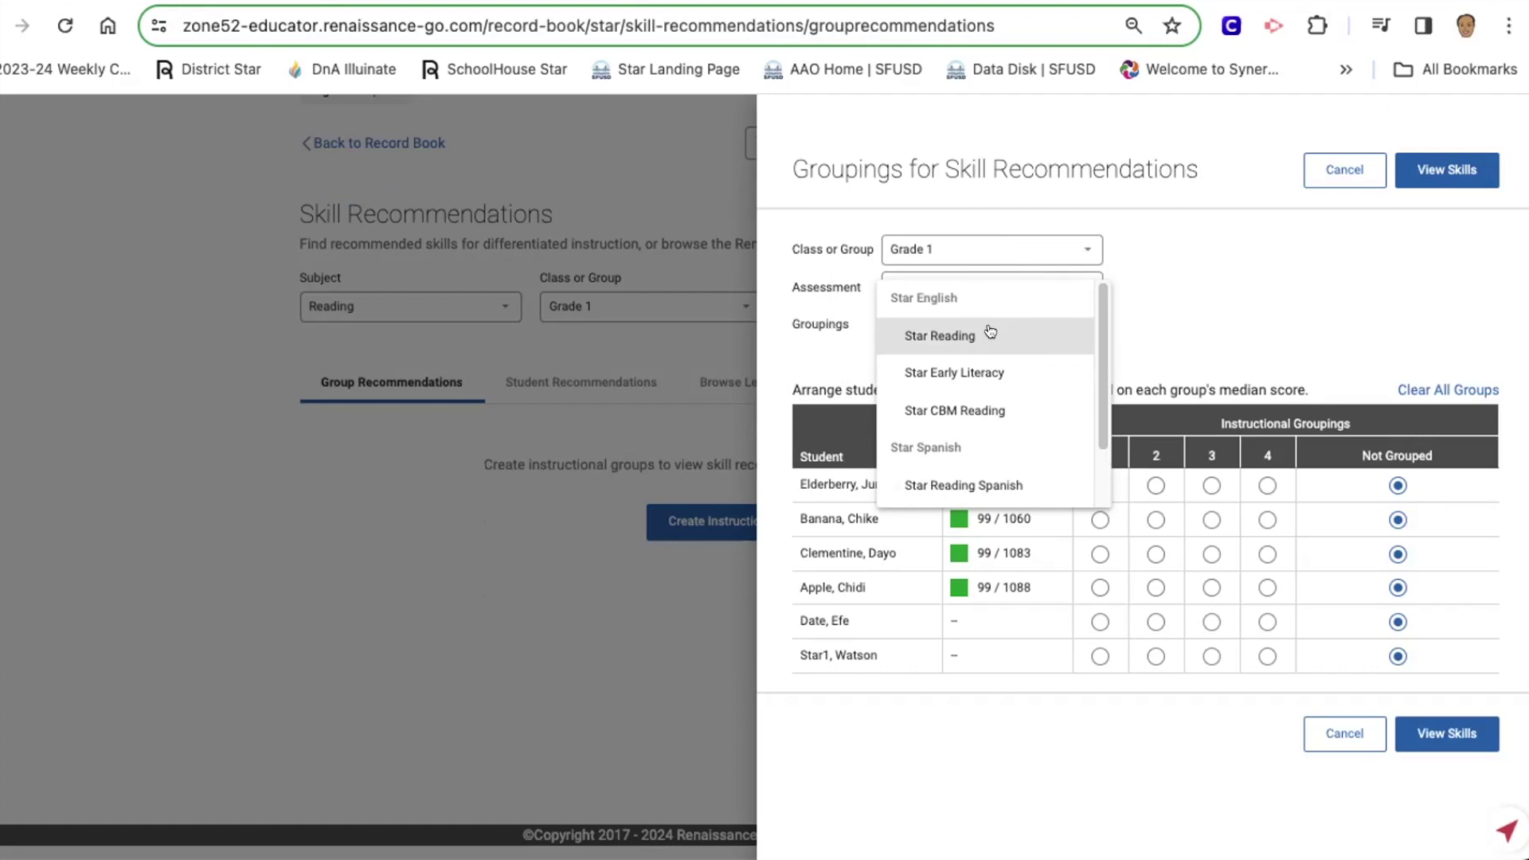
click(942, 405)
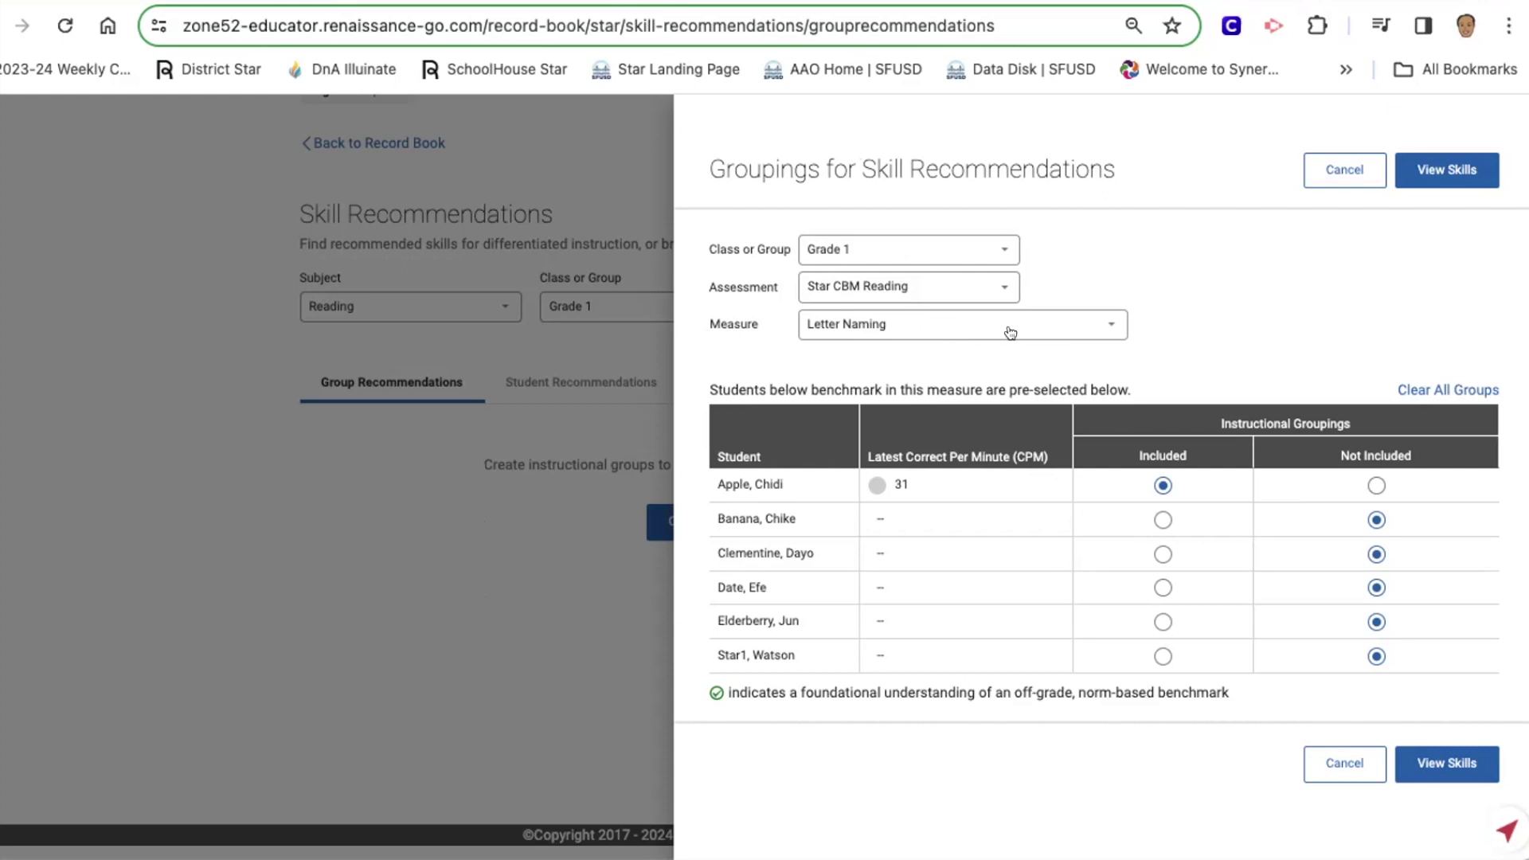
- Group by the Phoneme Segmentation measure, leave out the student scoring 16 CPM, and view the group's recommended skills
click(1076, 331)
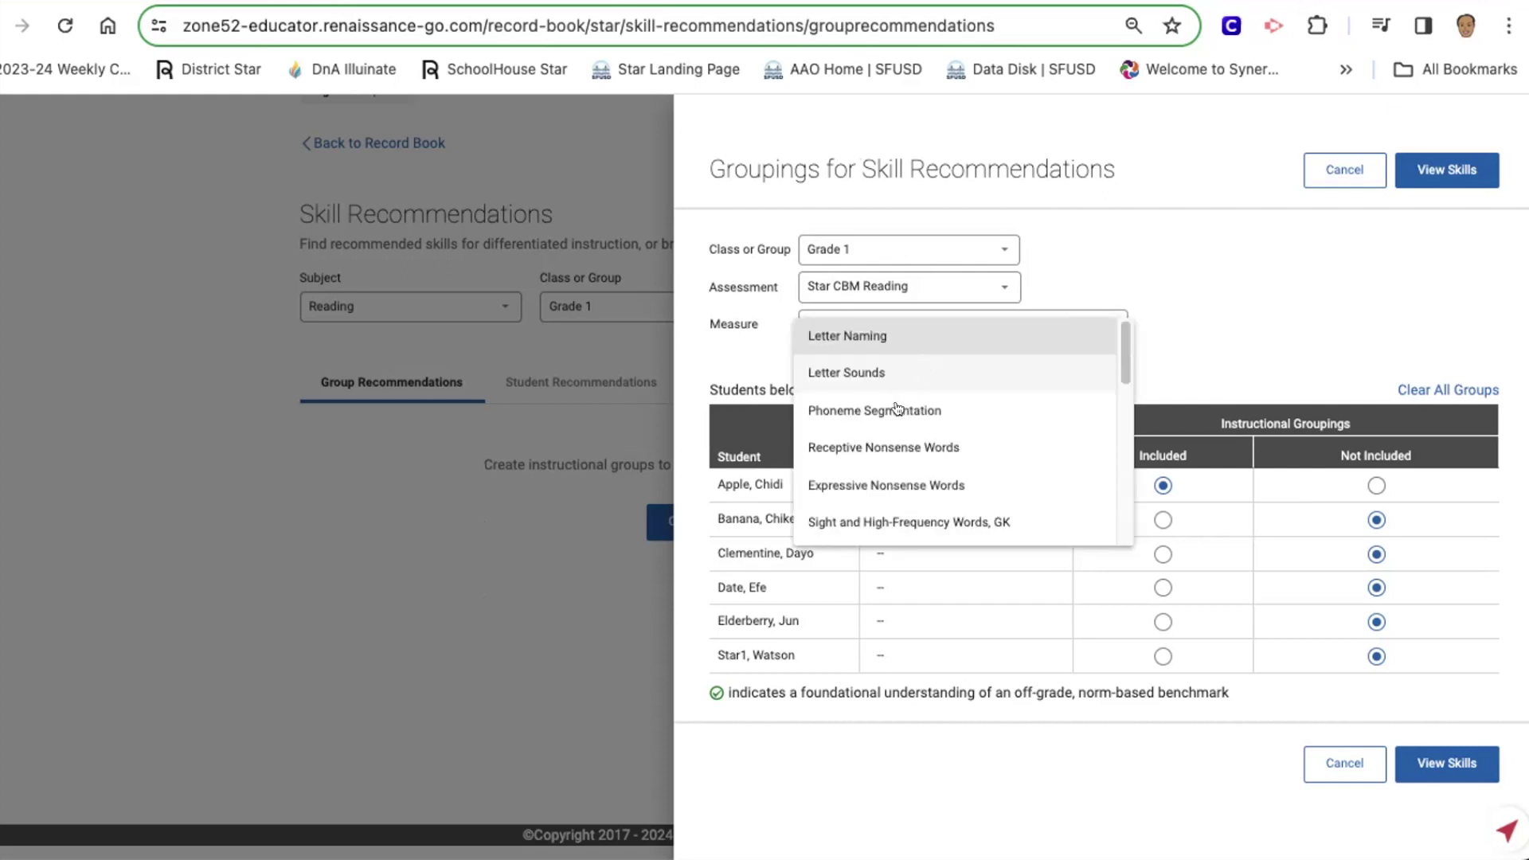
click(900, 408)
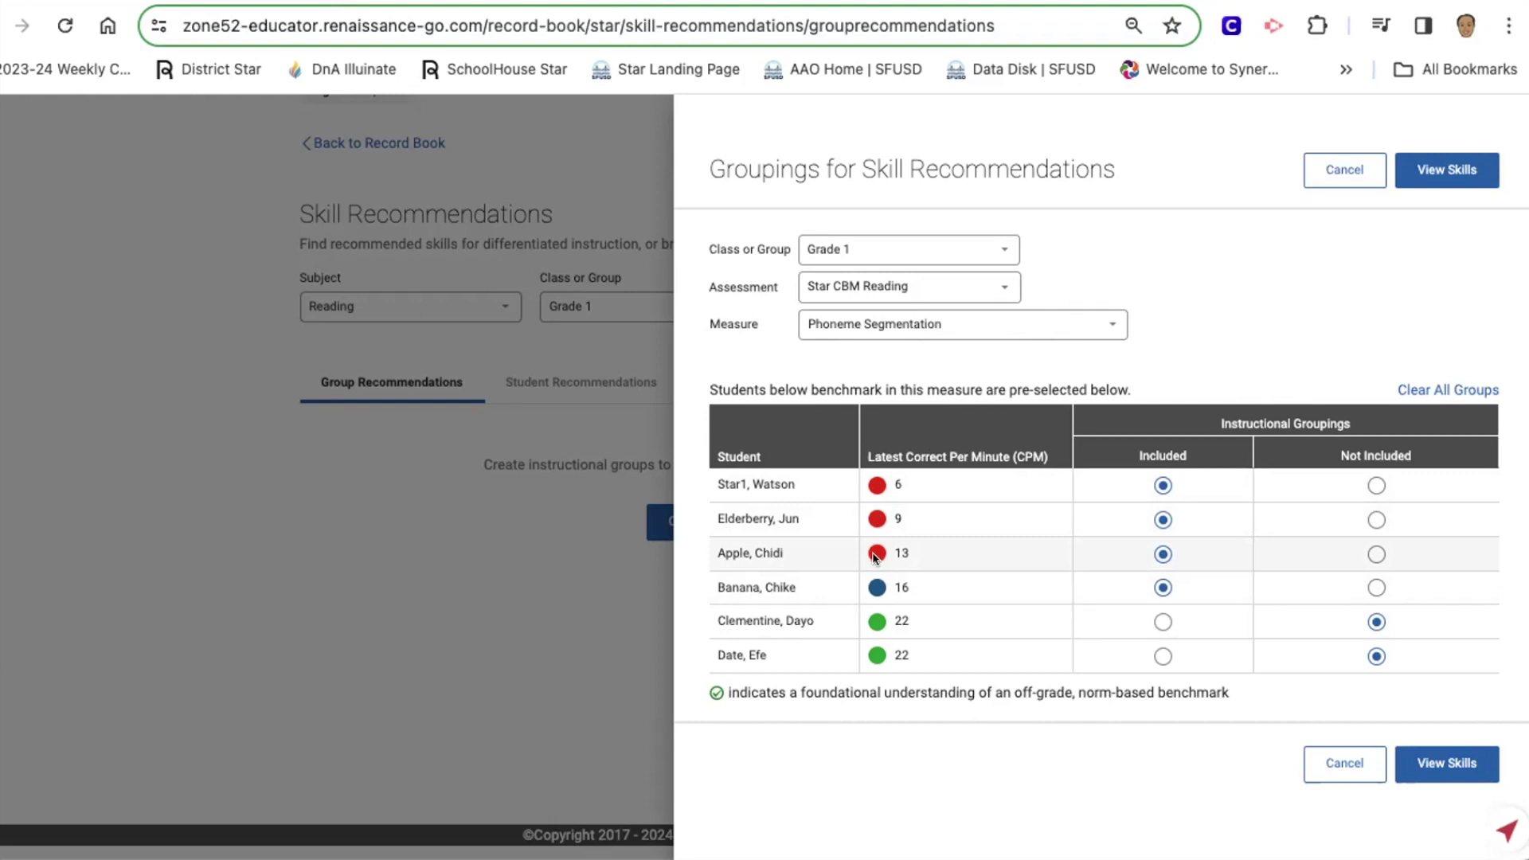
click(1375, 590)
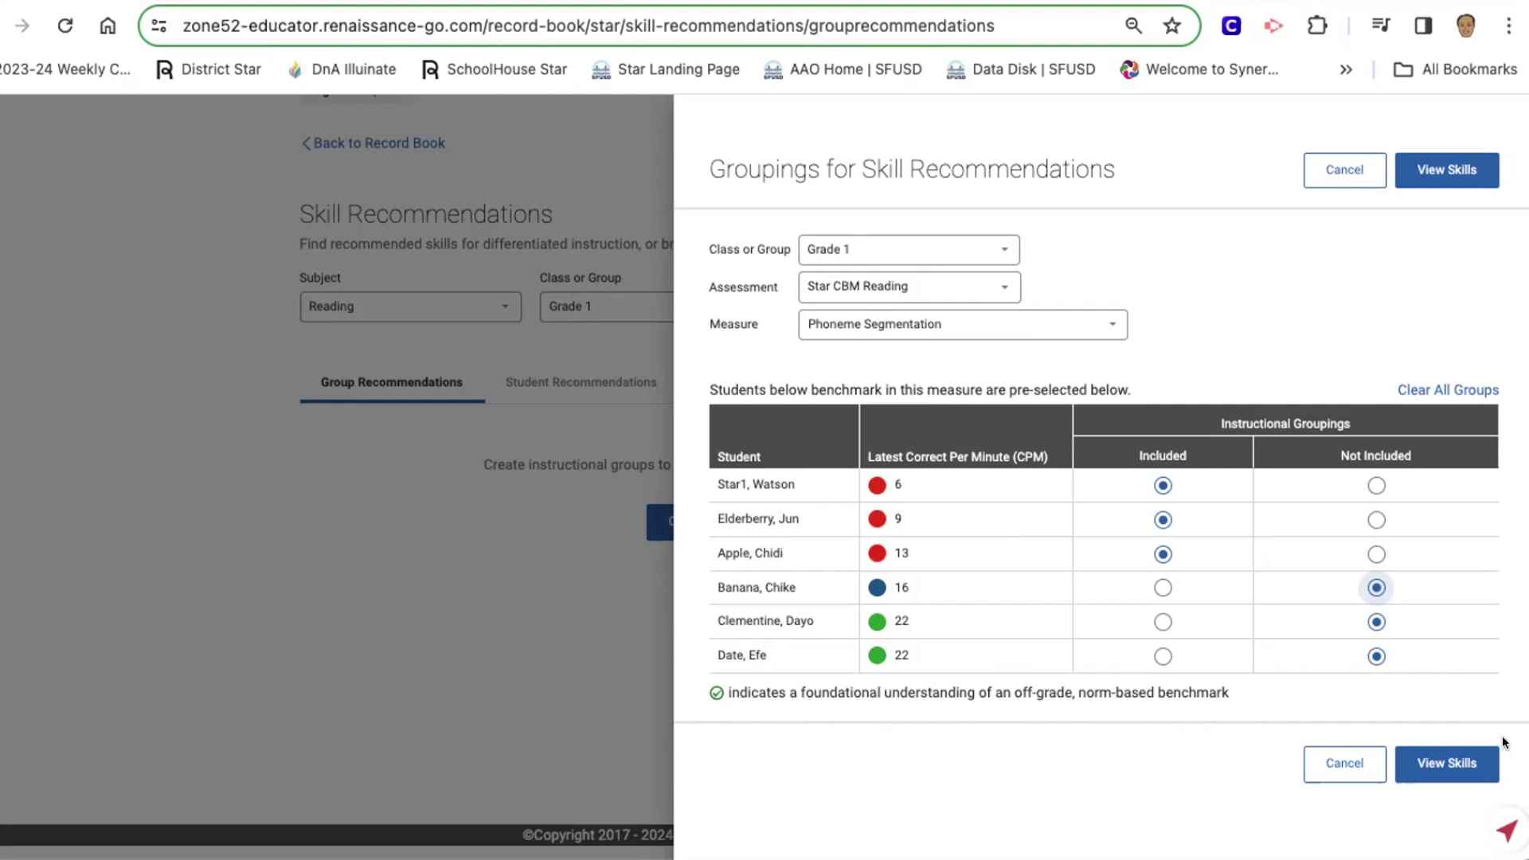
click(1454, 763)
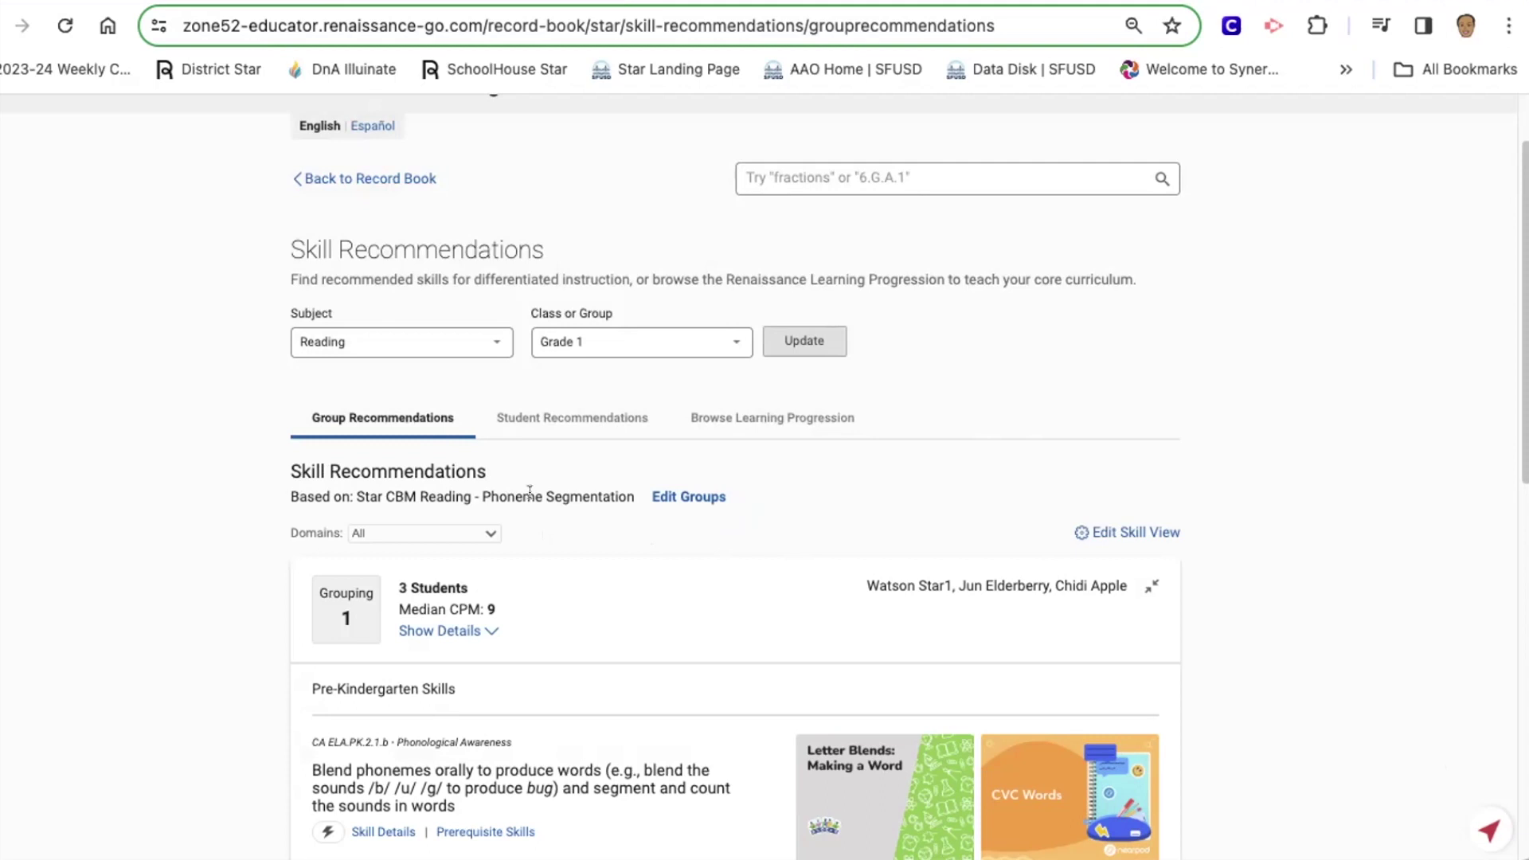
- Expand Grouping 1's details to review the CPM scores against the Grade 1 benchmarks, and collapse them again
scroll(504, 602, down, 2)
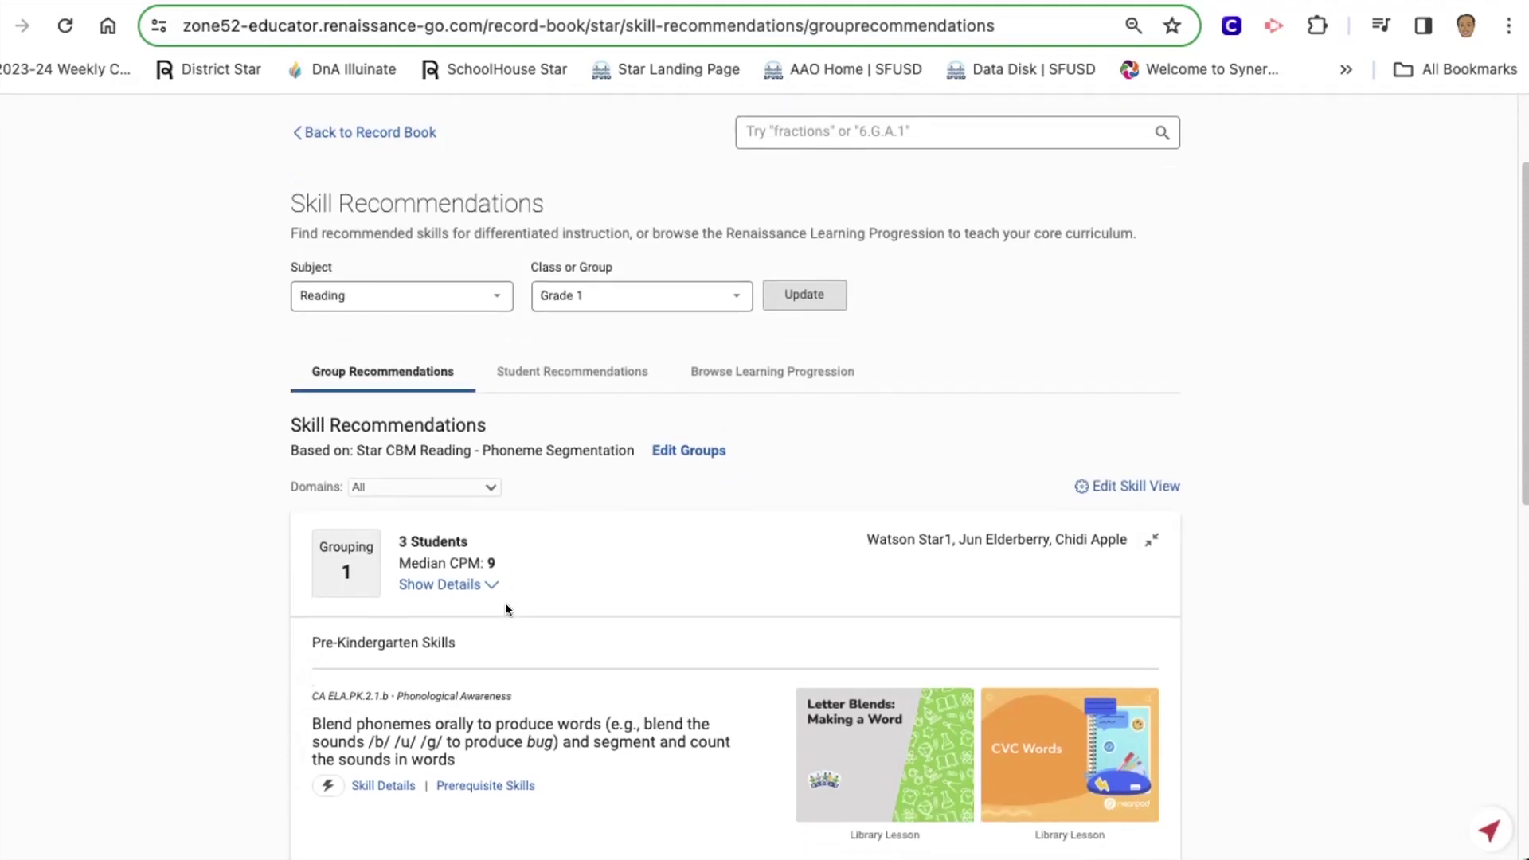
click(480, 536)
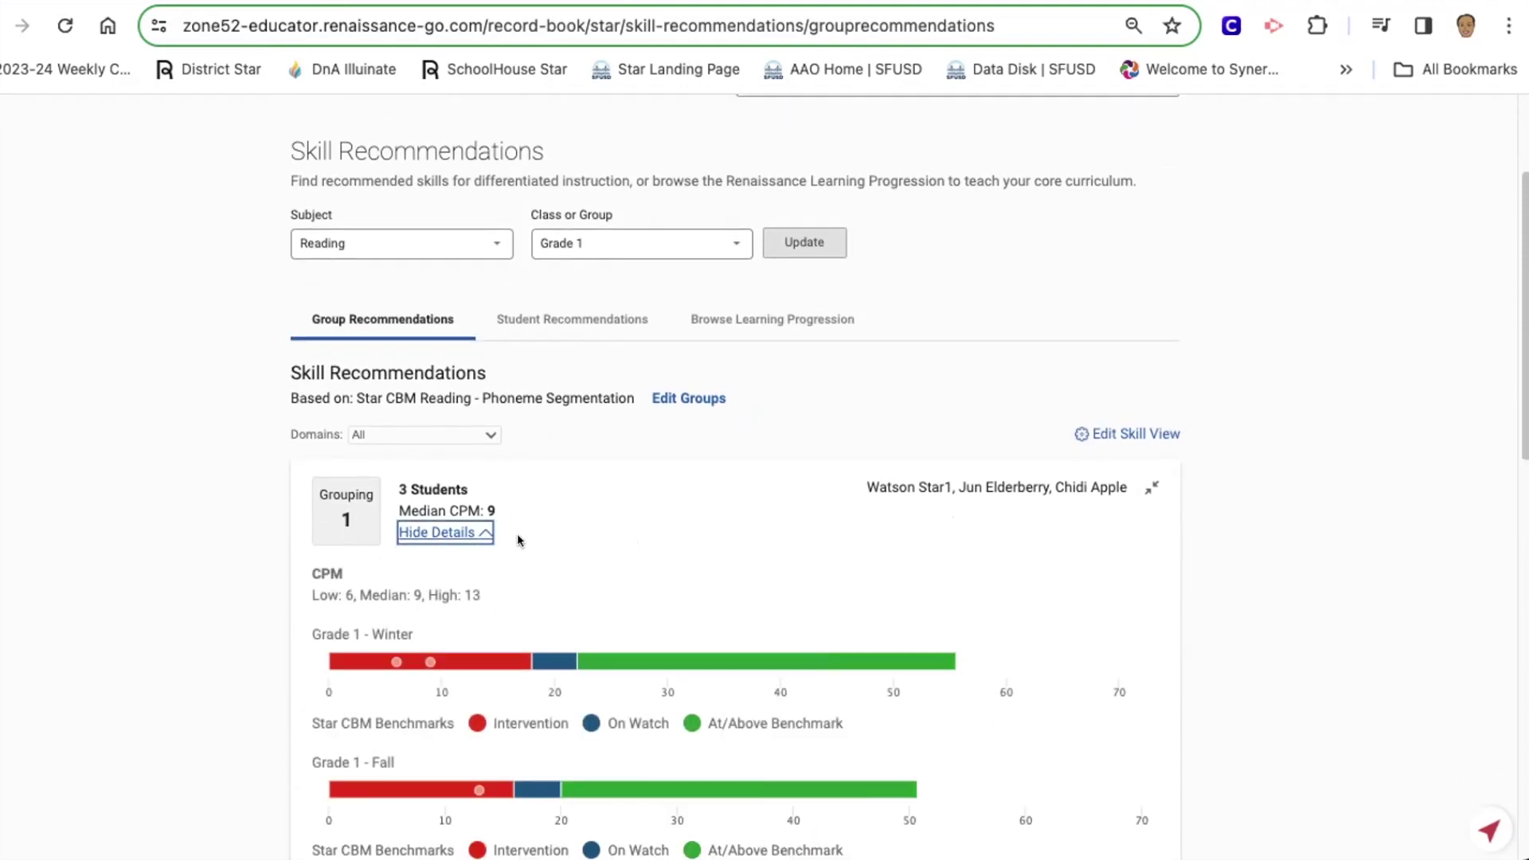
scroll(625, 535, down, 2)
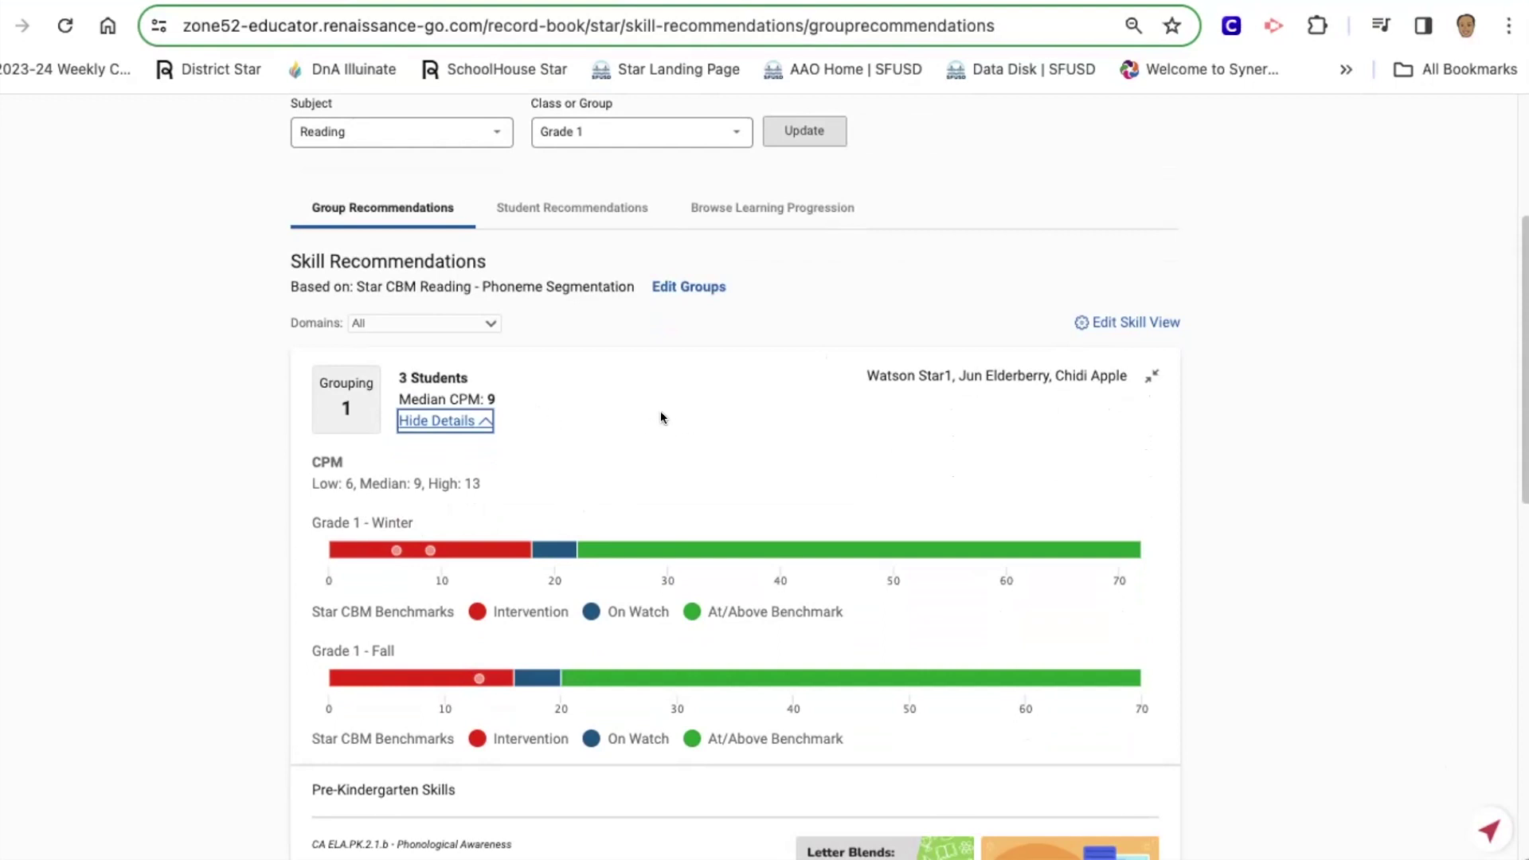
mouse_move(431, 549)
click(440, 420)
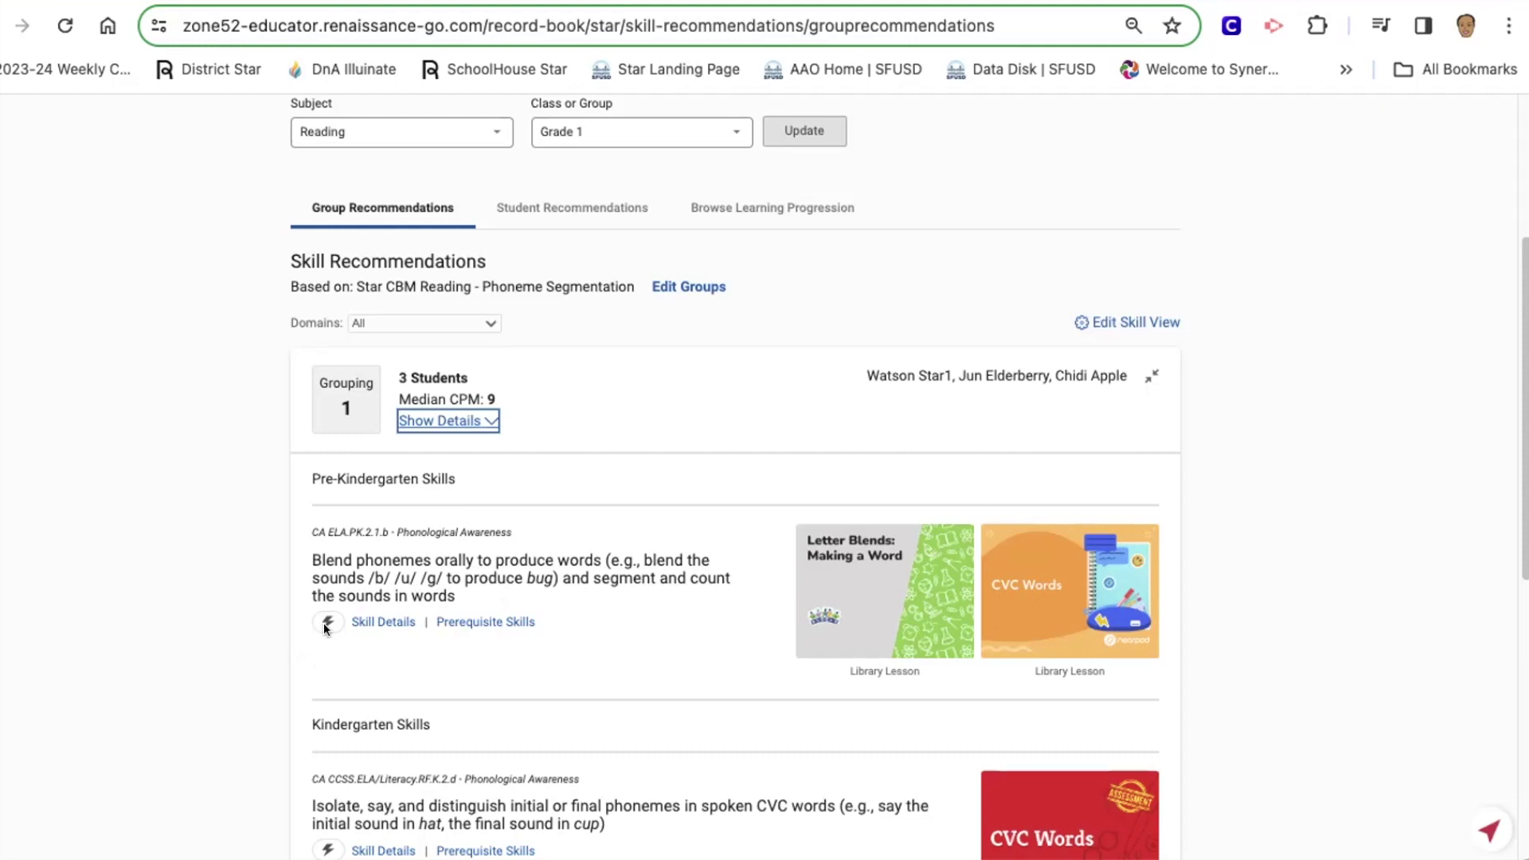
- Review the skill details for the Pre-Kindergarten skill on blending phonemes orally, and close them
click(382, 622)
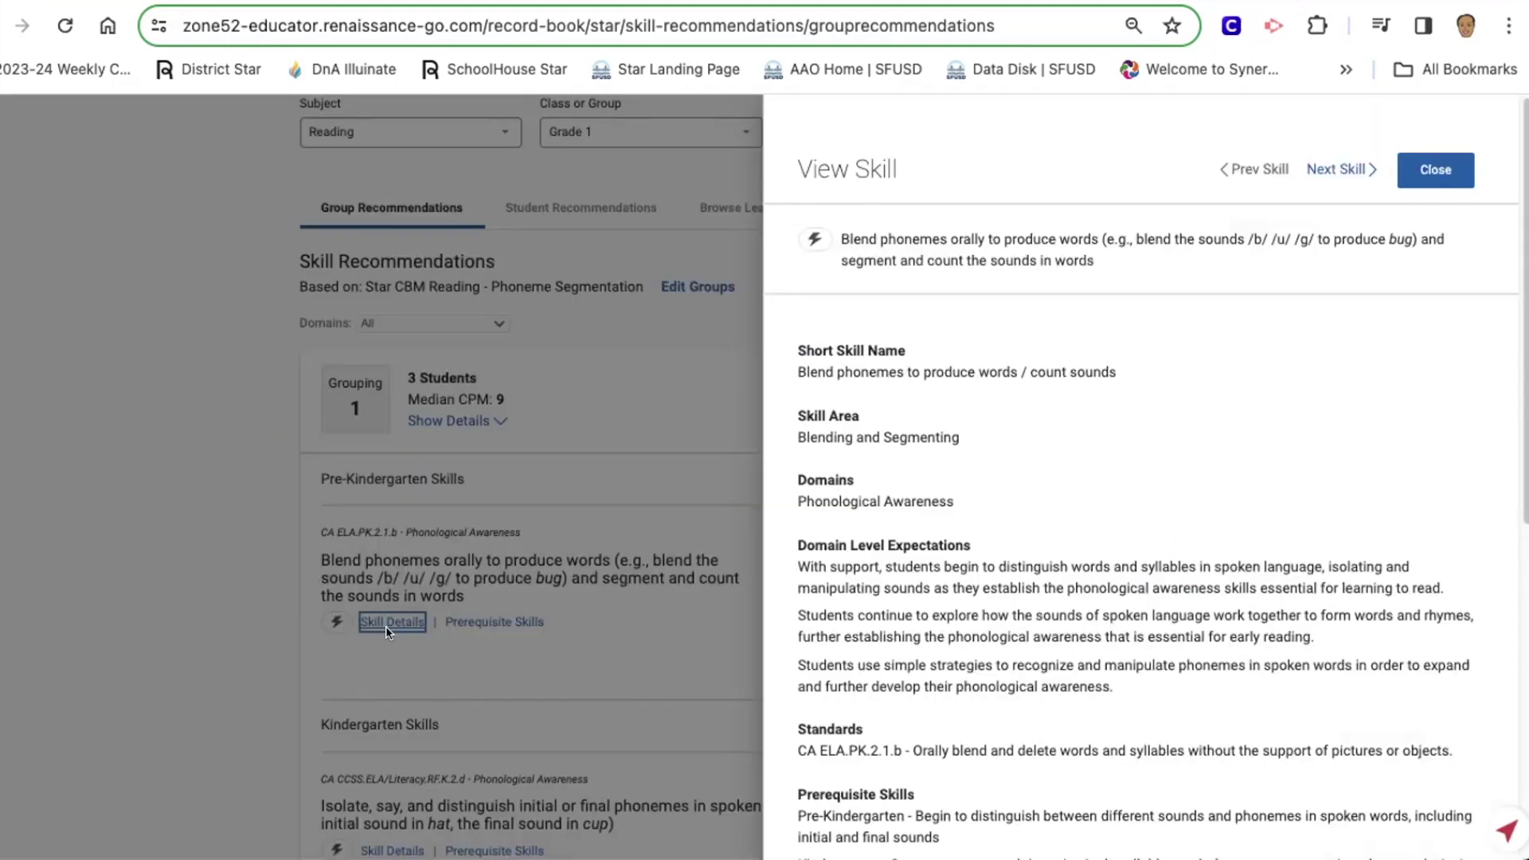
scroll(1330, 460, down, 5)
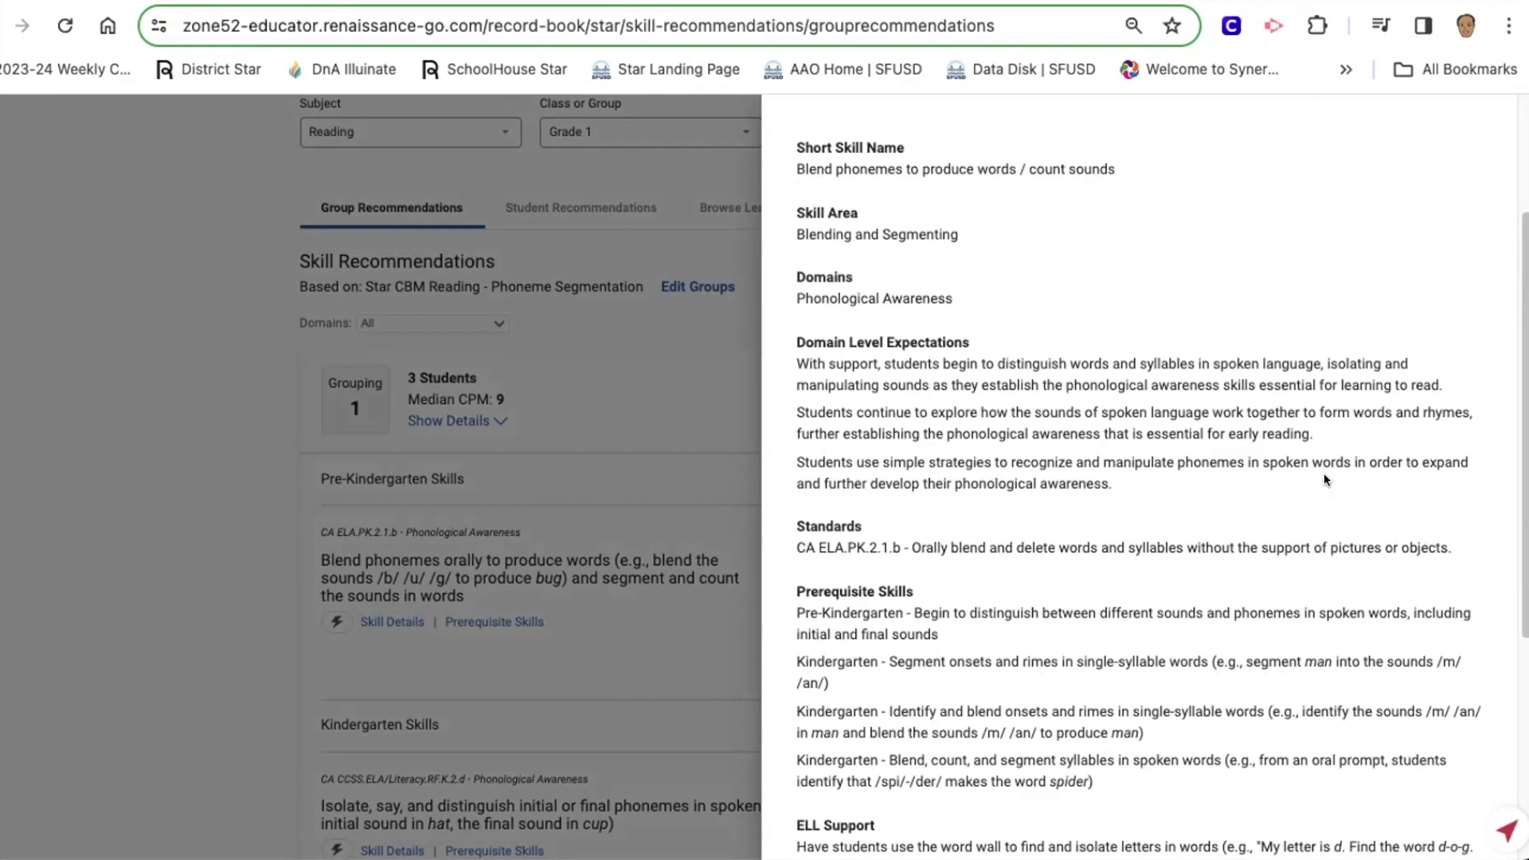
scroll(1327, 487, down, 1)
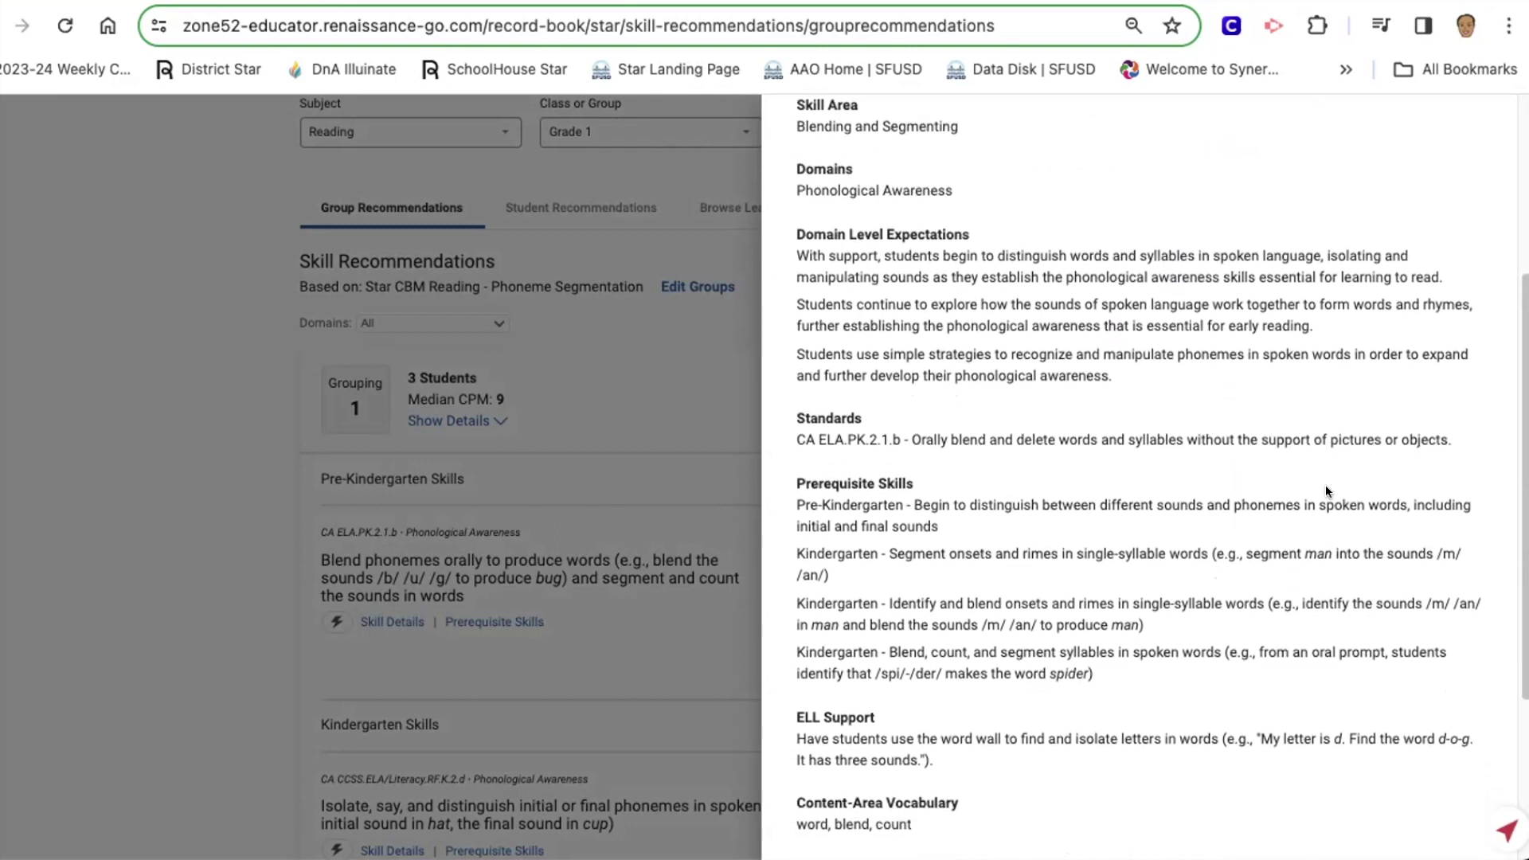
scroll(1247, 497, down, 1)
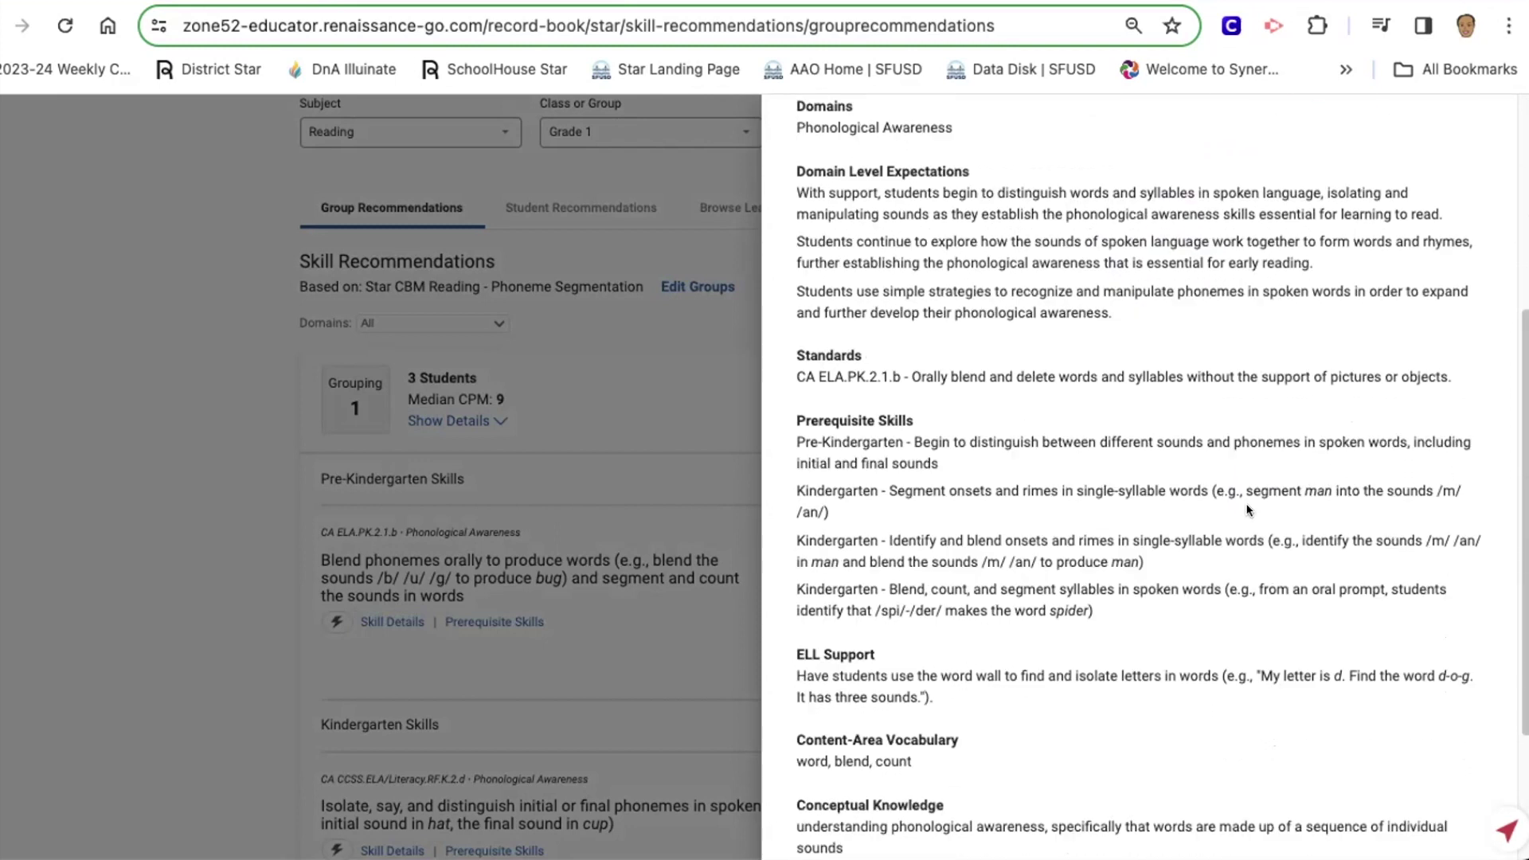
scroll(1247, 498, up, 8)
click(1445, 173)
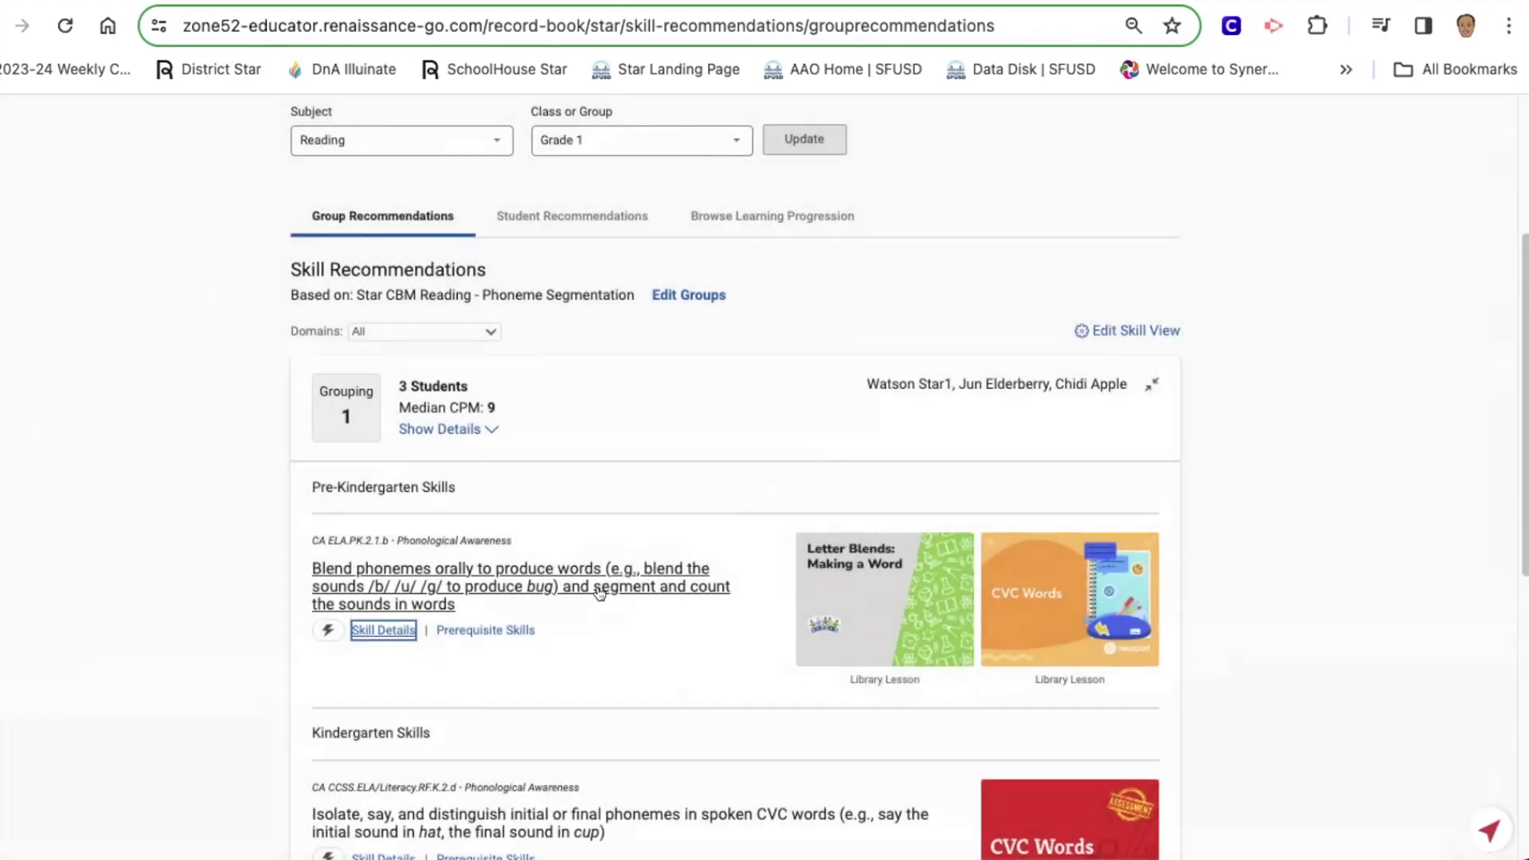
- View the prerequisite skills and lessons for the Pre-Kindergarten phoneme blending skill, and close the list
click(555, 667)
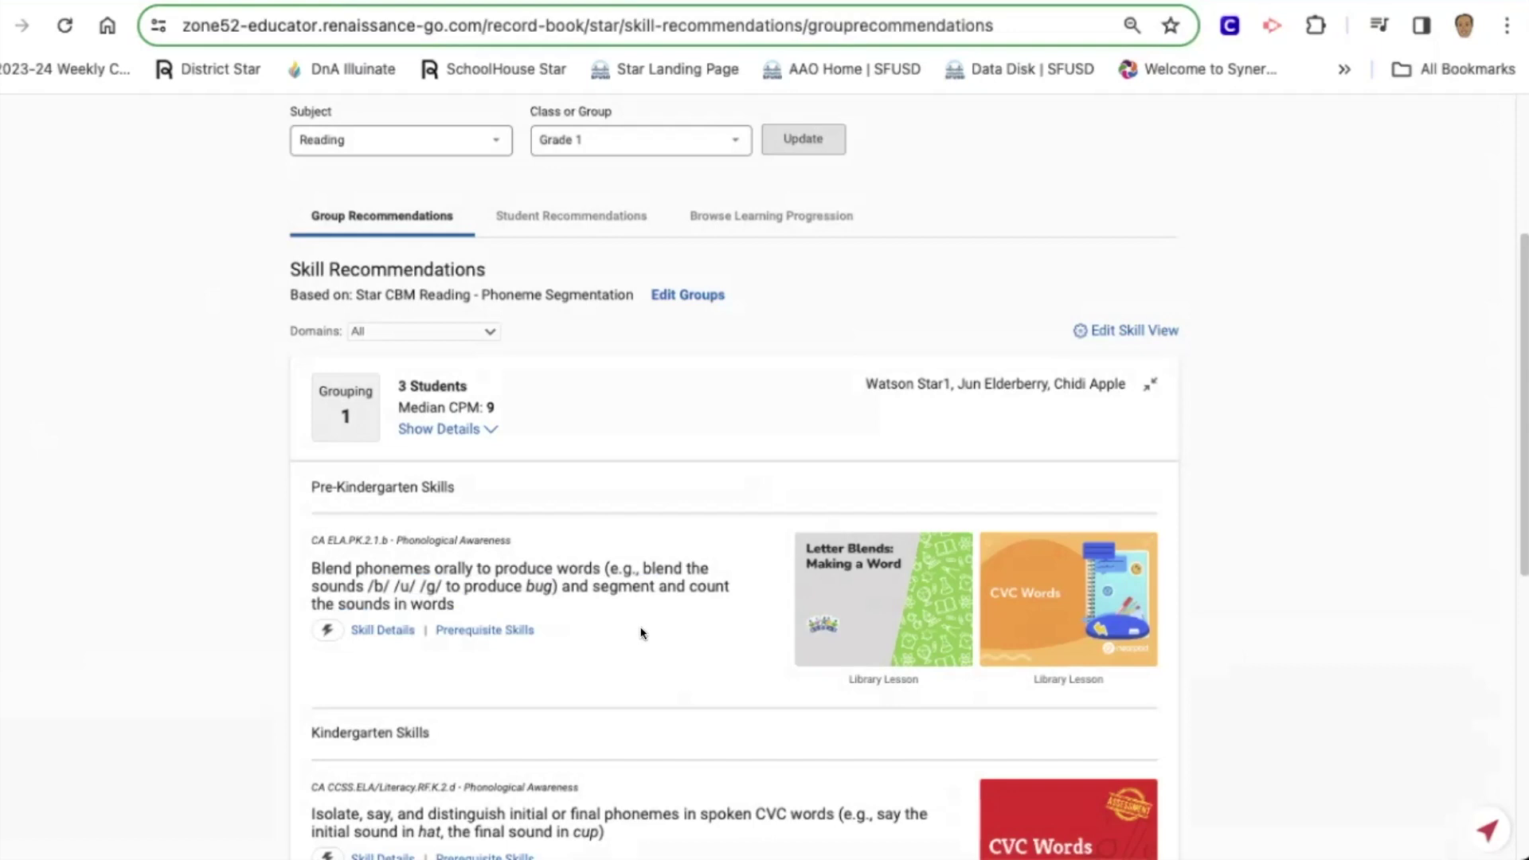
click(498, 629)
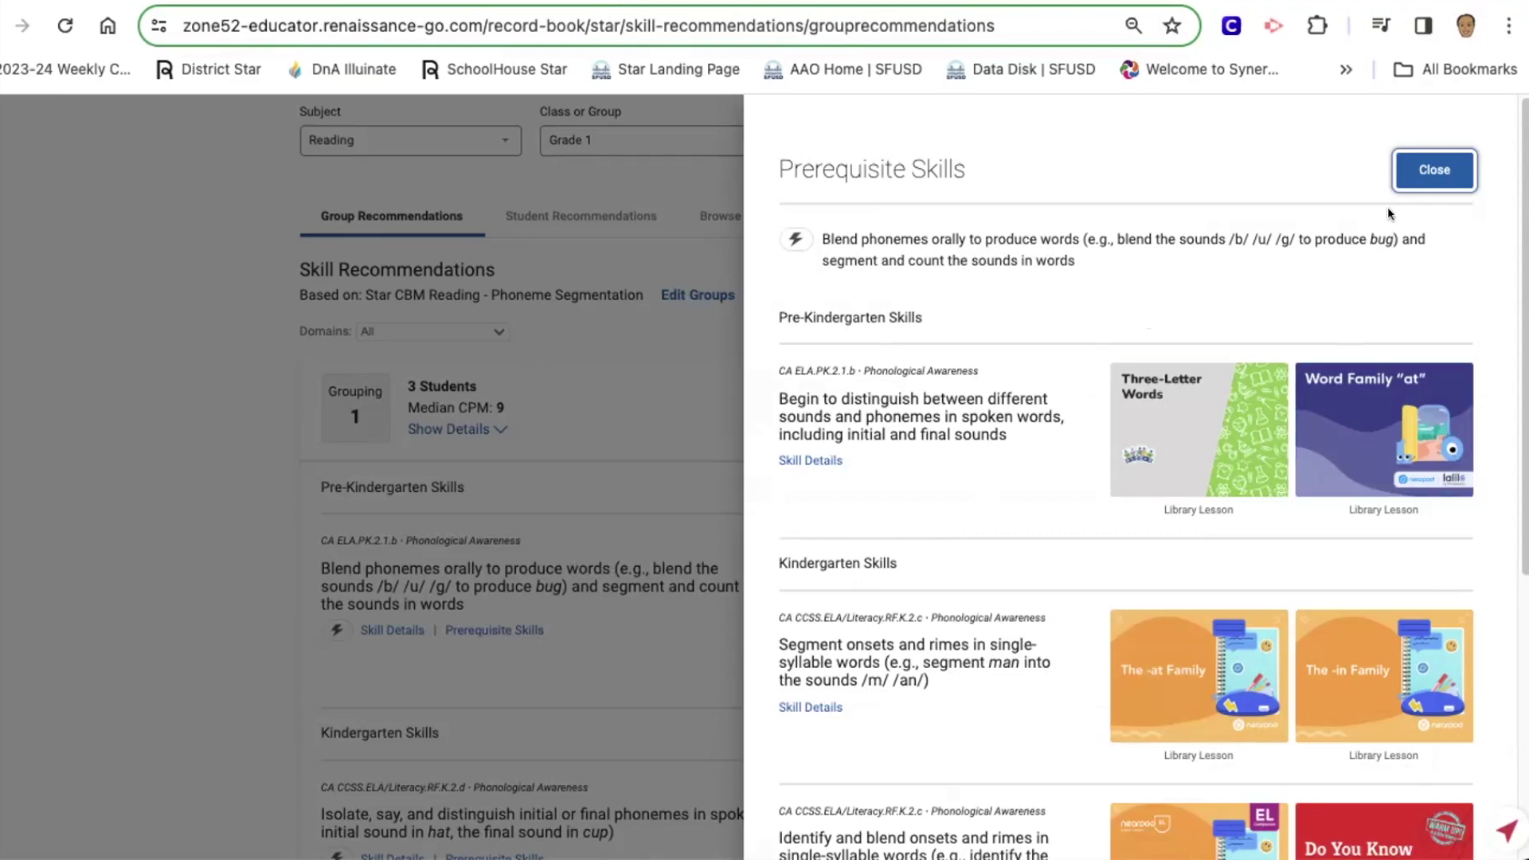
click(1435, 171)
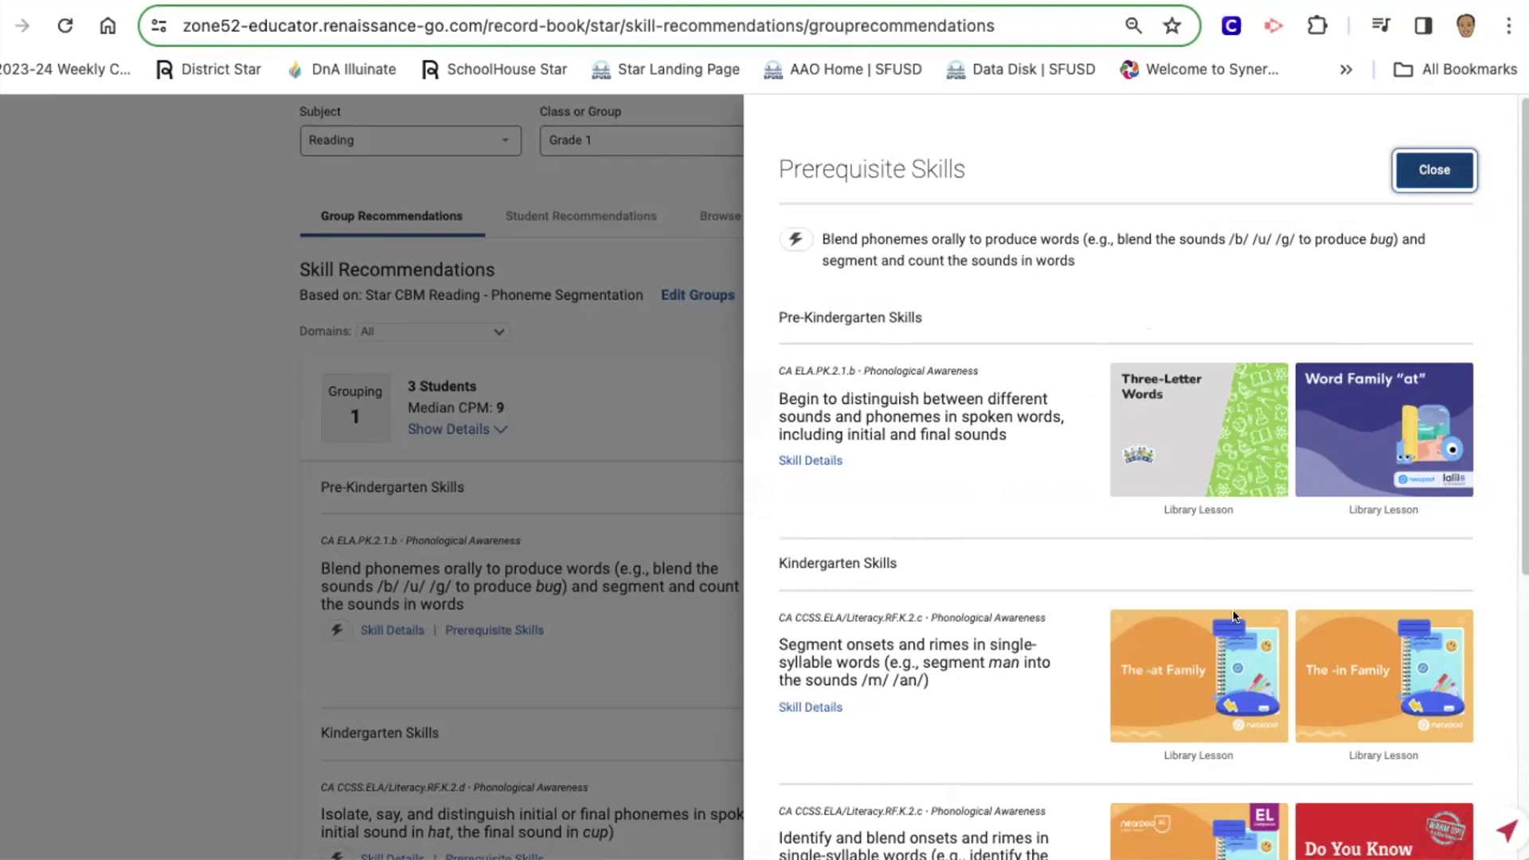